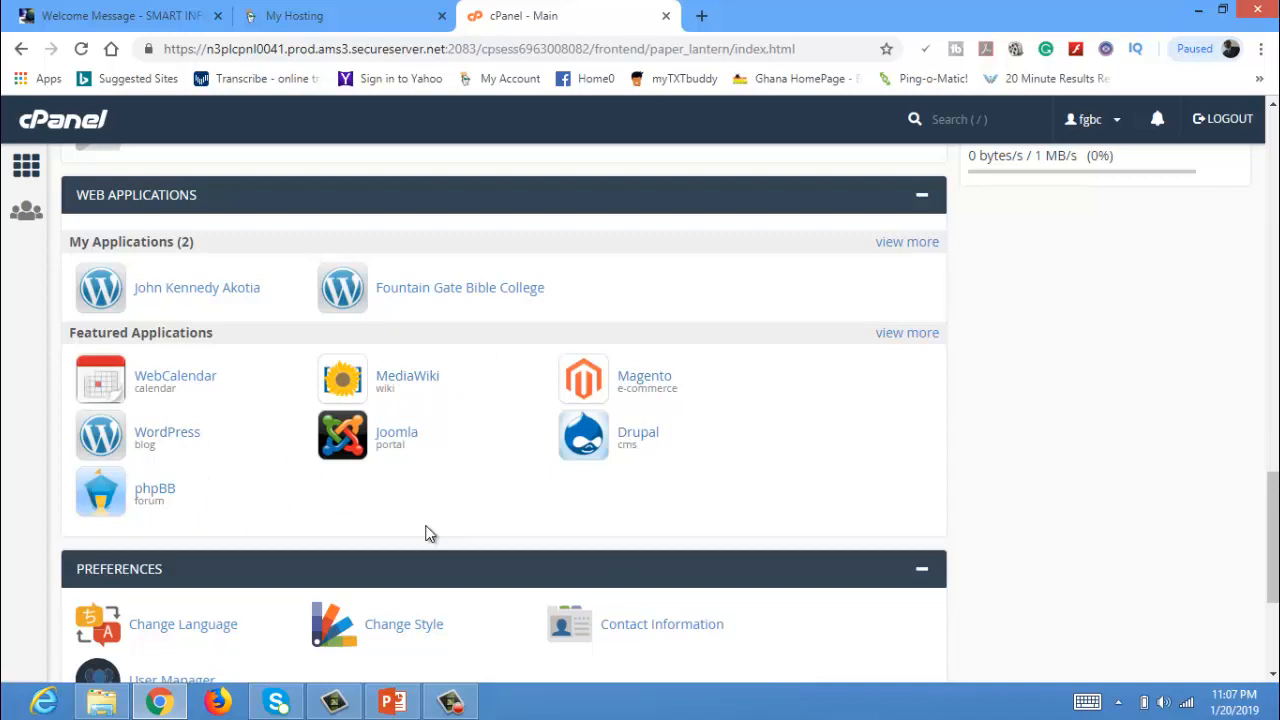
Open the Installatron Applications Browser via 'view more' beside Featured Applications.
click(896, 340)
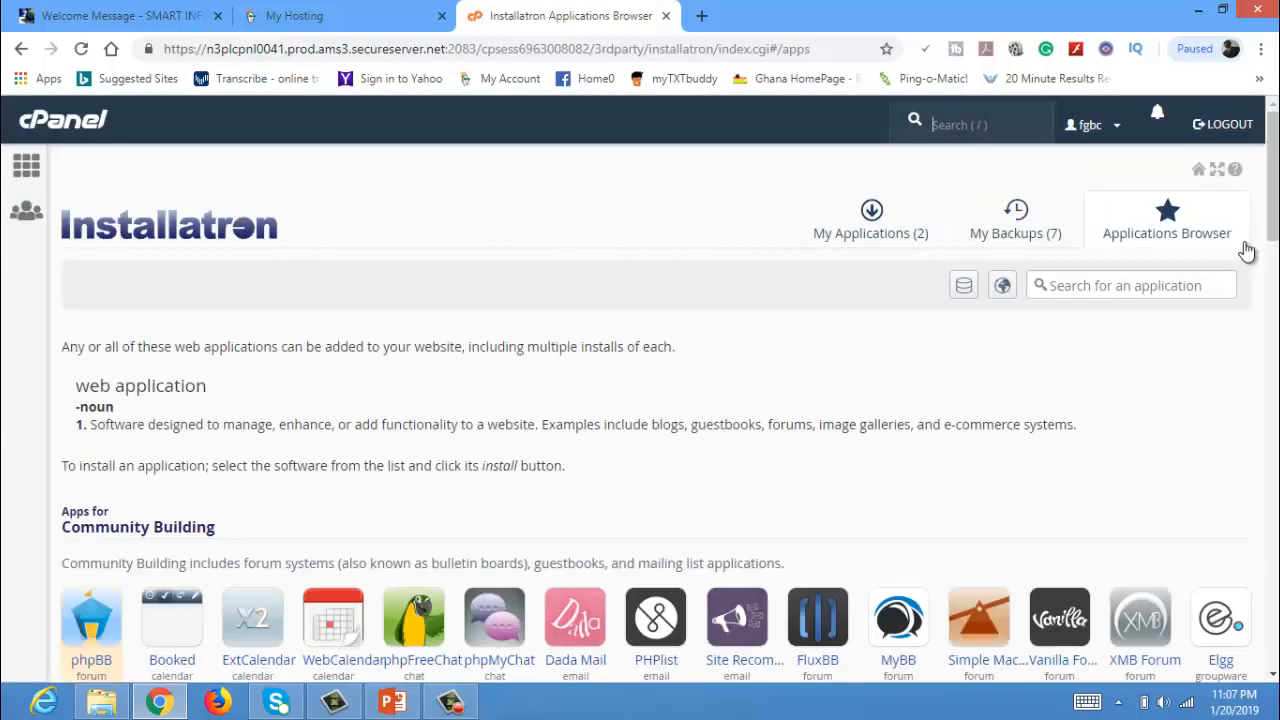
Open WordPress under Content Management and begin a new Installatron installation.
drag(1270, 208, 1273, 306)
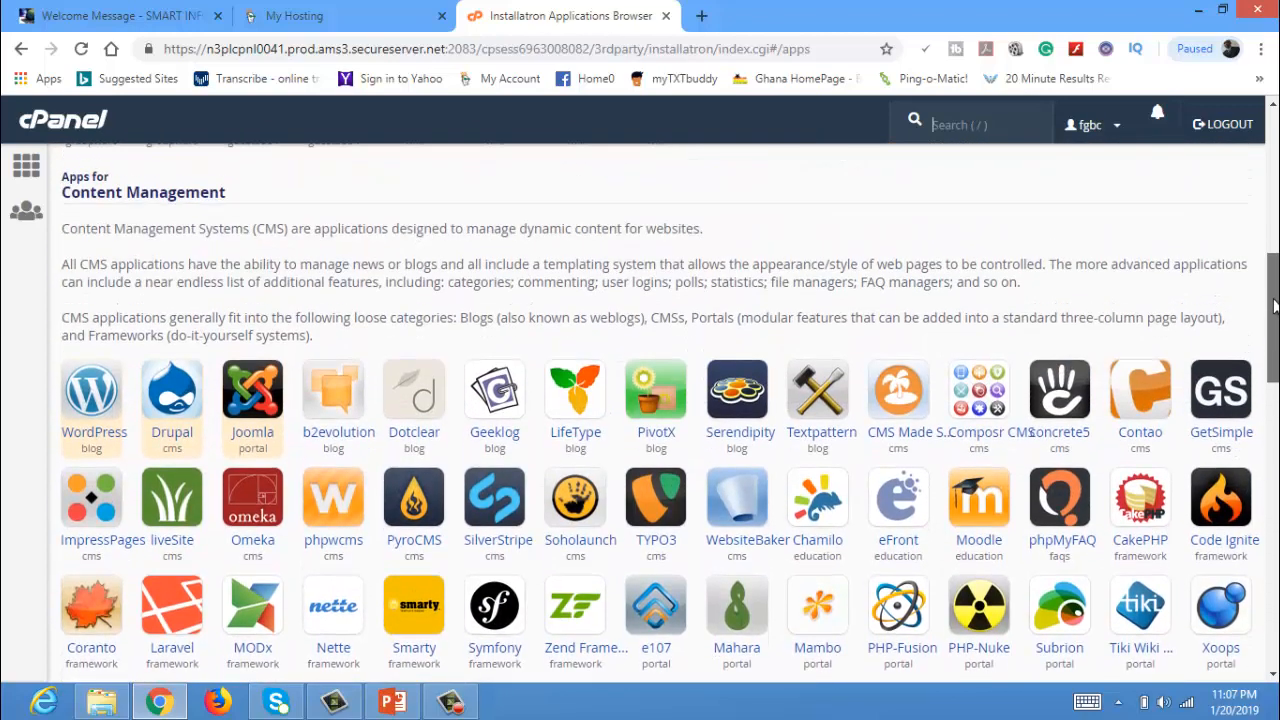
click(90, 406)
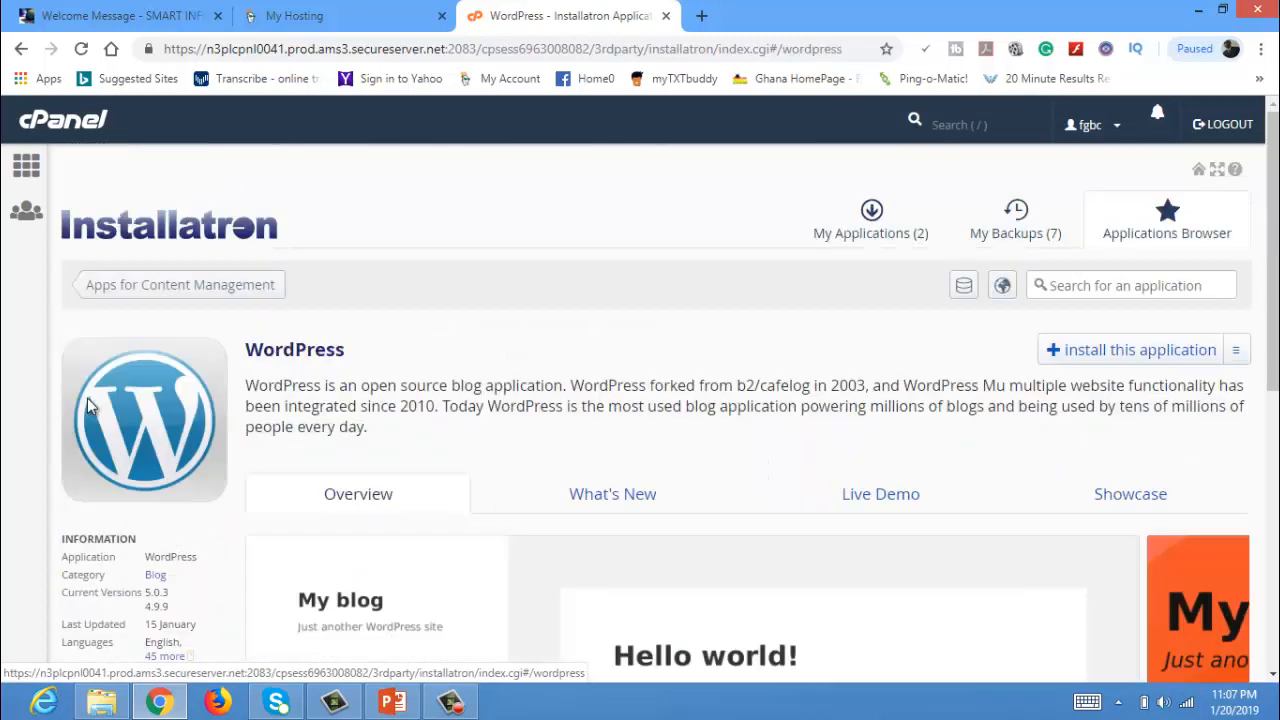
click(1145, 360)
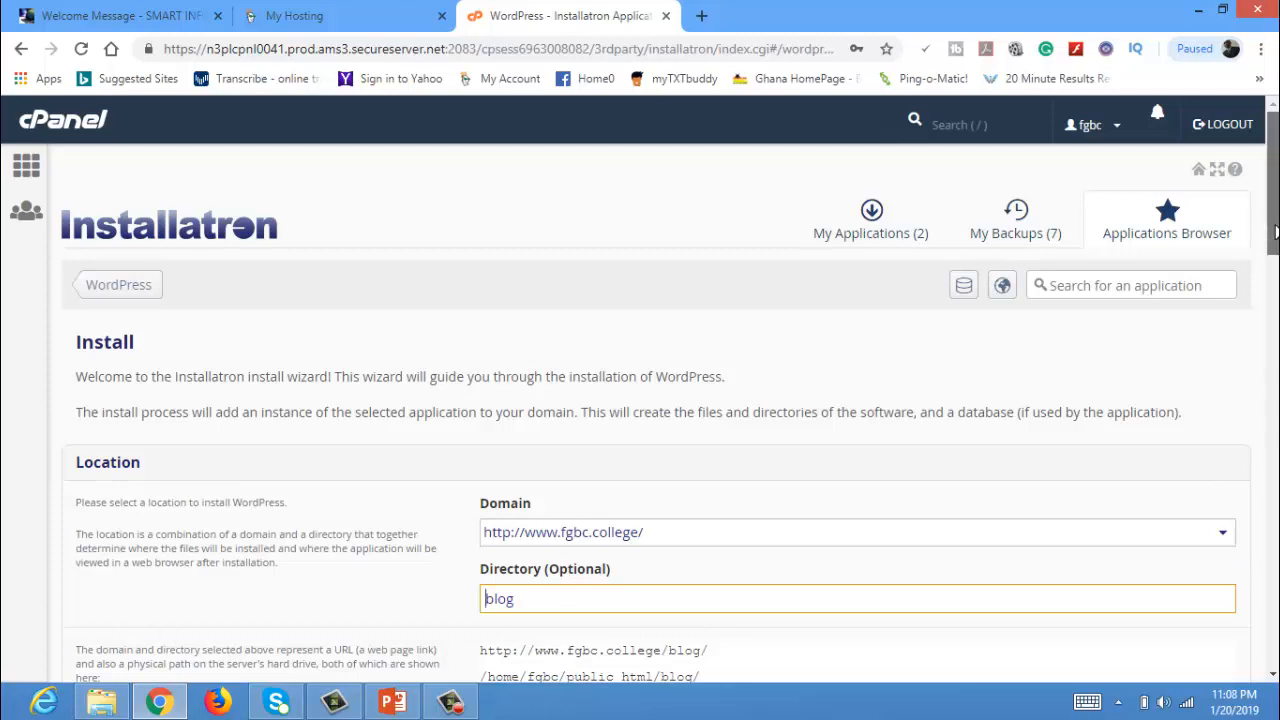
scroll(1275, 255, down, 1)
scroll(1275, 255, down, 1)
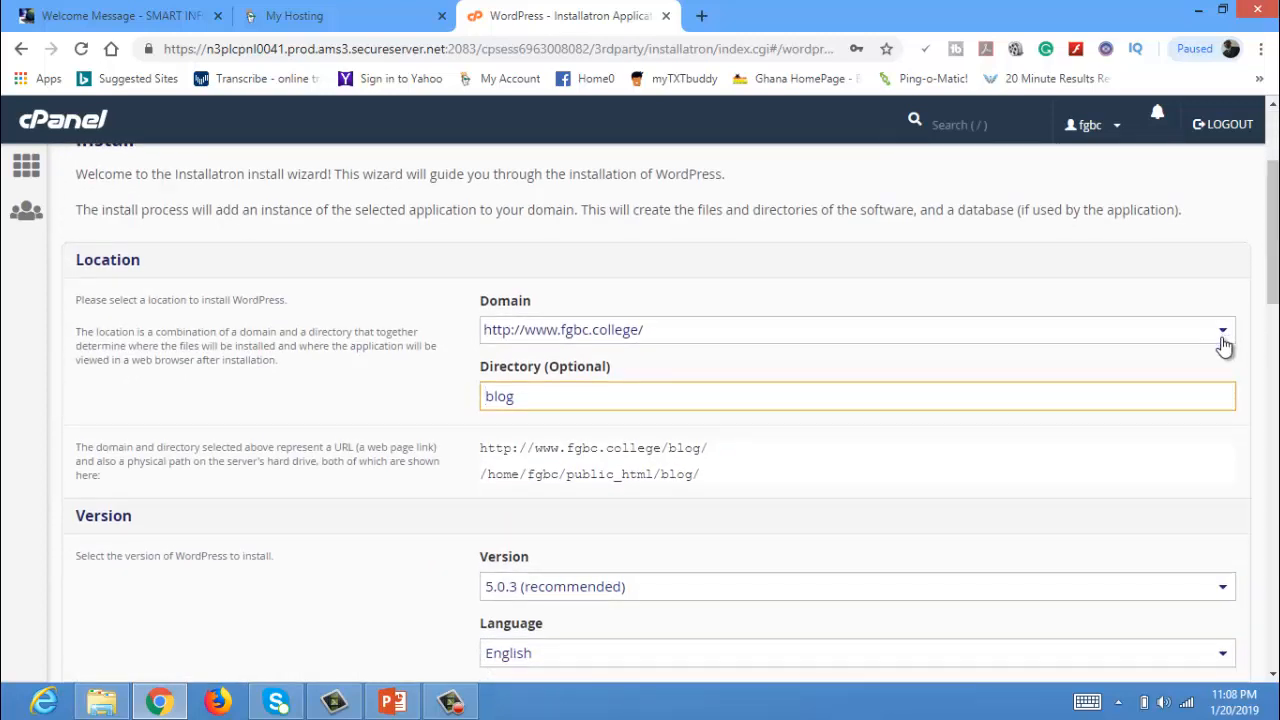
scroll(1224, 338, up, 2)
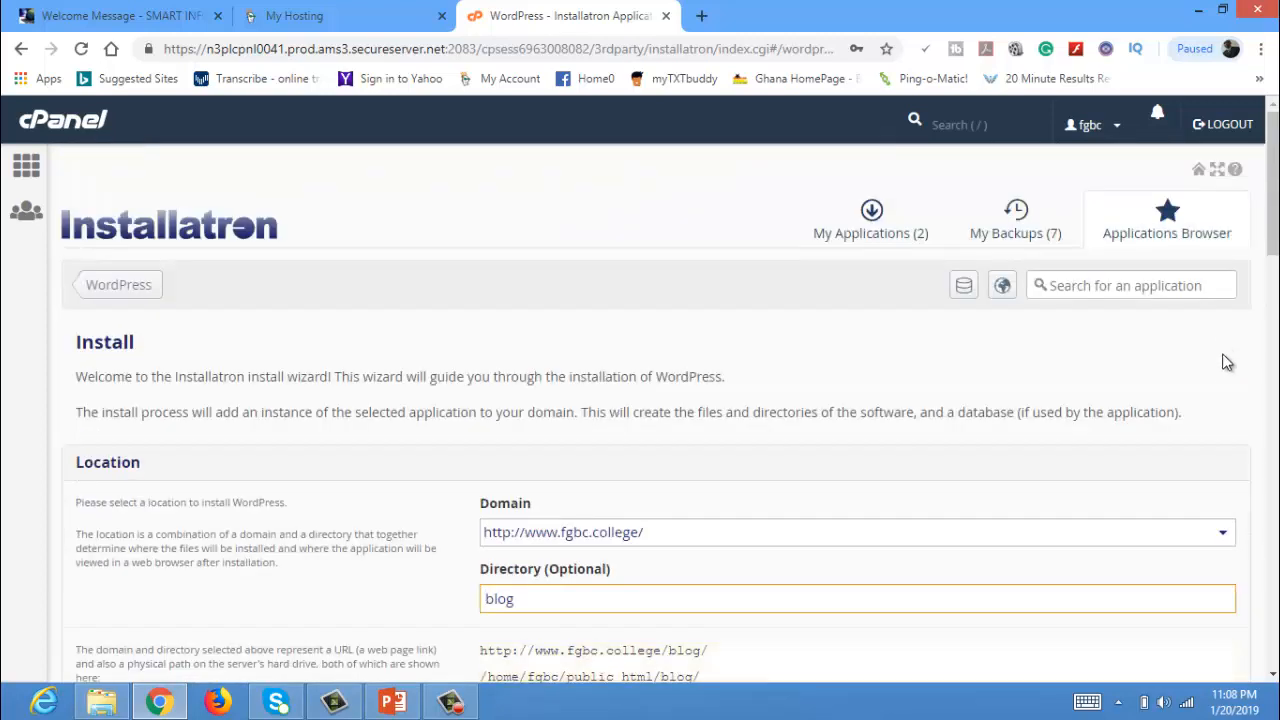
click(1226, 534)
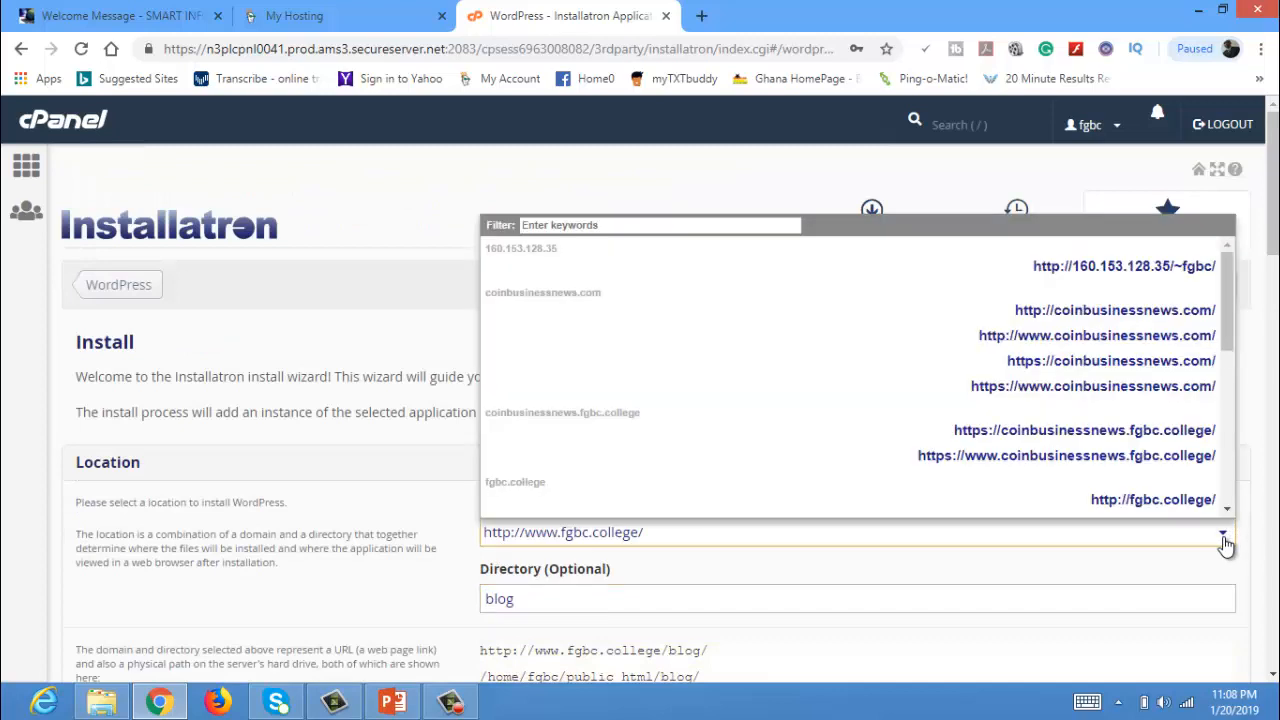
drag(1237, 337, 1234, 458)
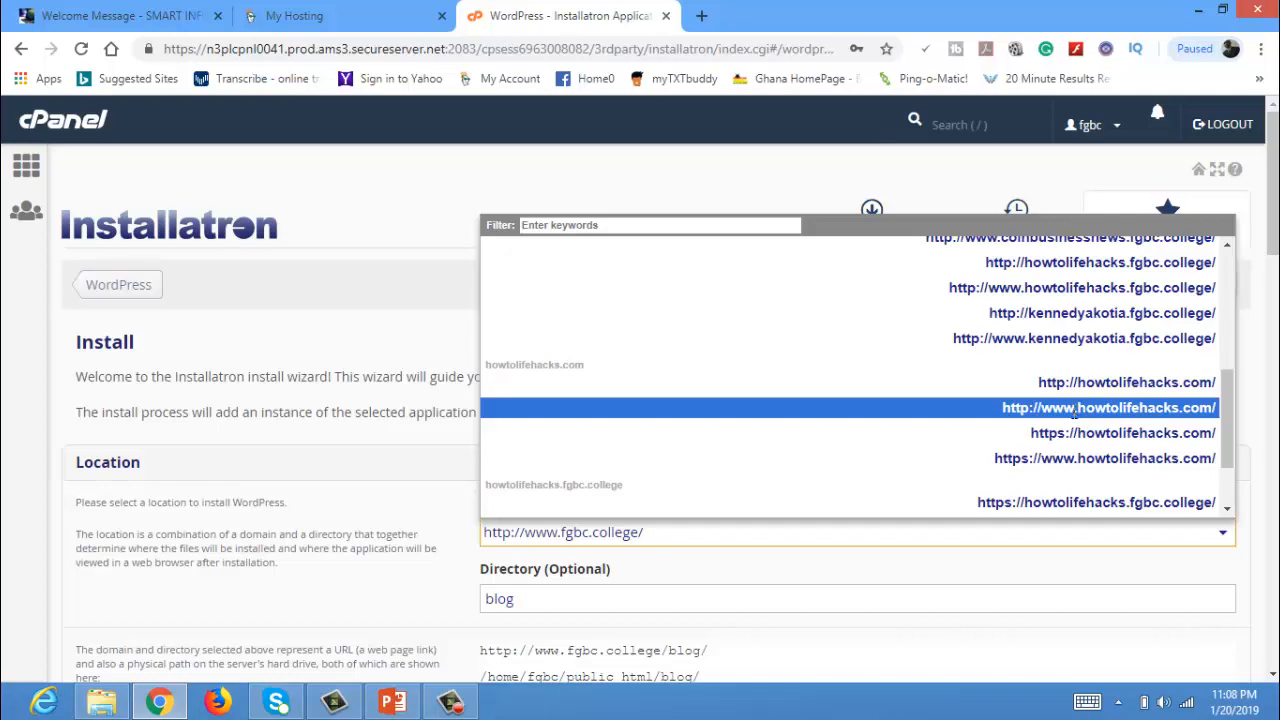
click(1076, 410)
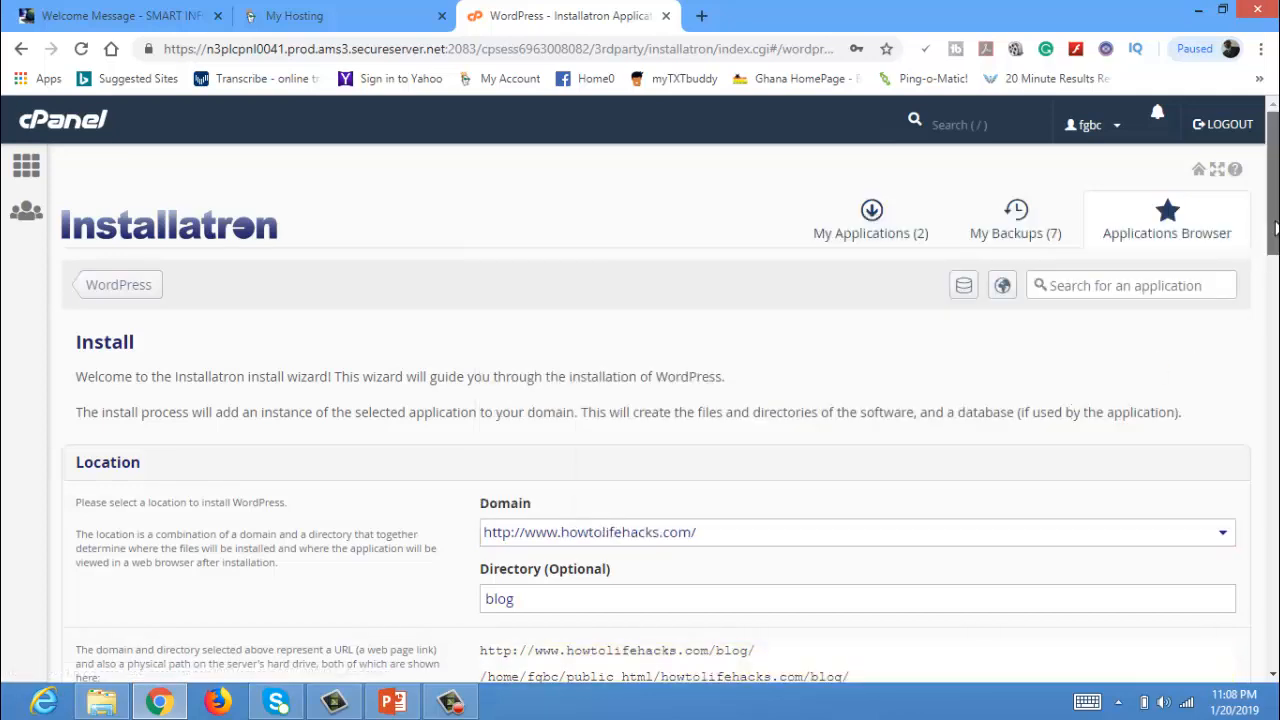
drag(1273, 232, 1275, 502)
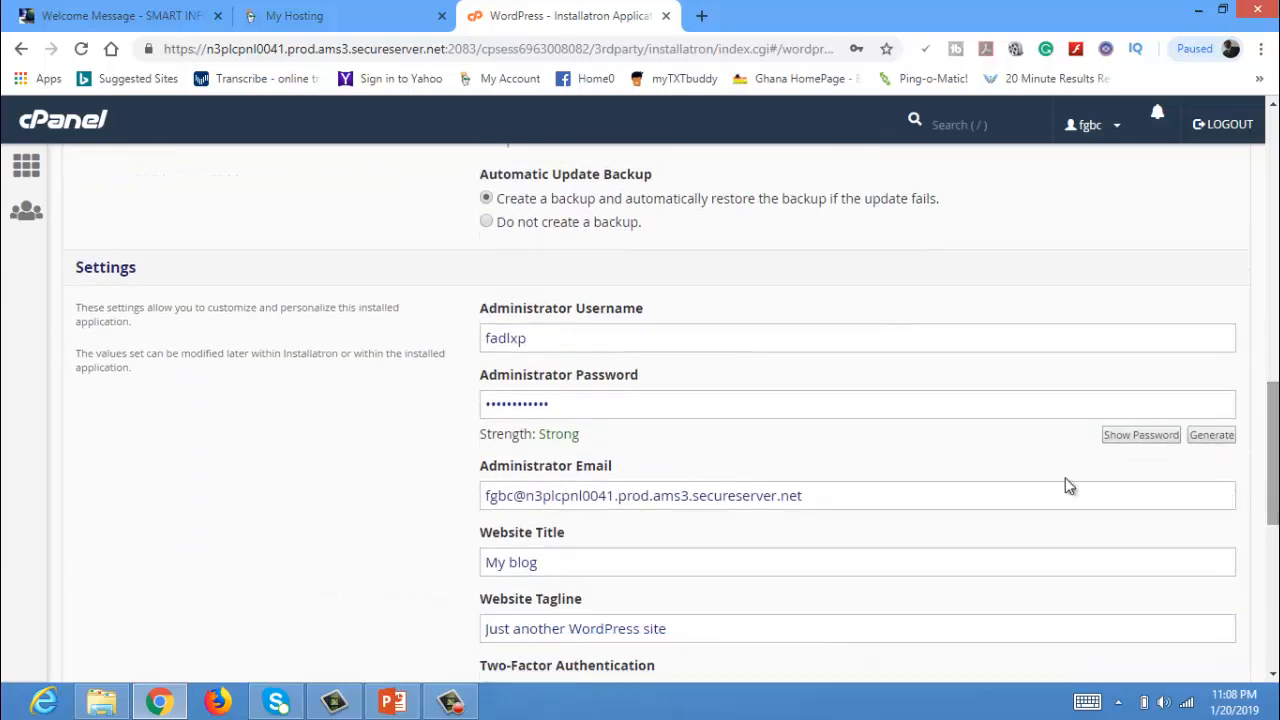
Set the administrator username to Admin and enter a new strong password.
click(549, 338)
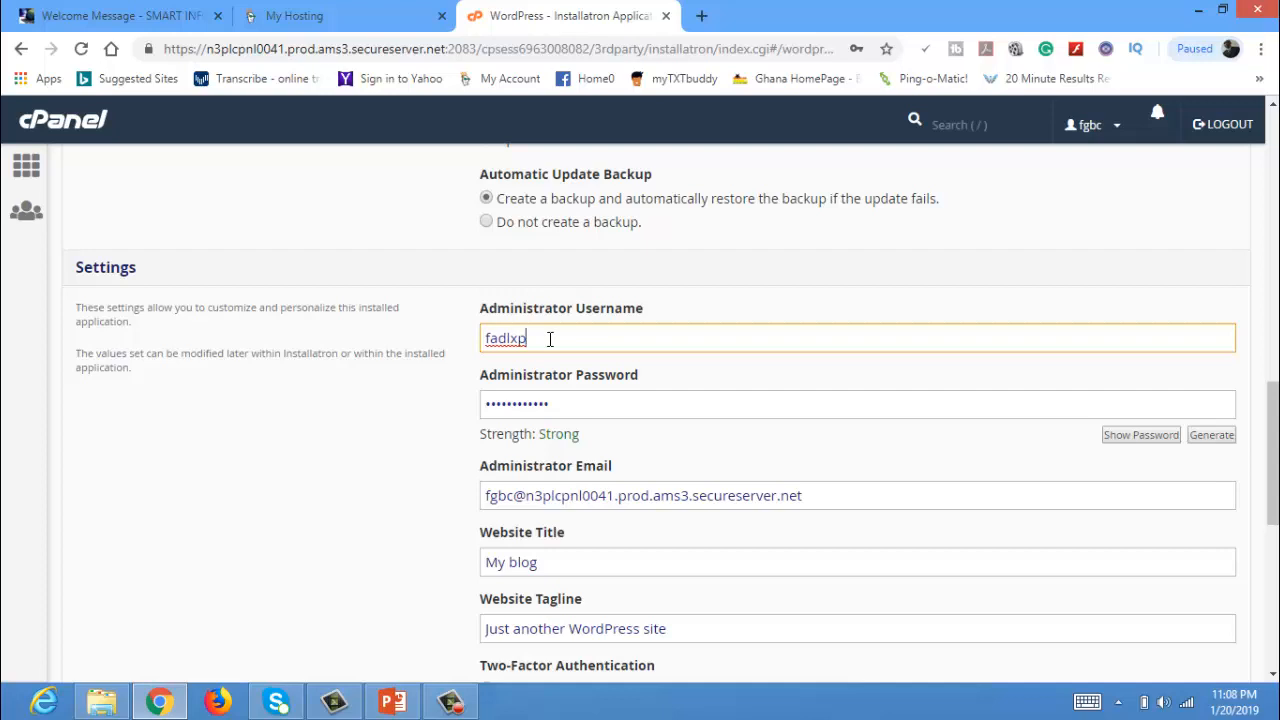
key(BackSpace)
key(BackSpace)
key(BackSpace)
key(BackSpace)
key(BackSpace)
text(A)
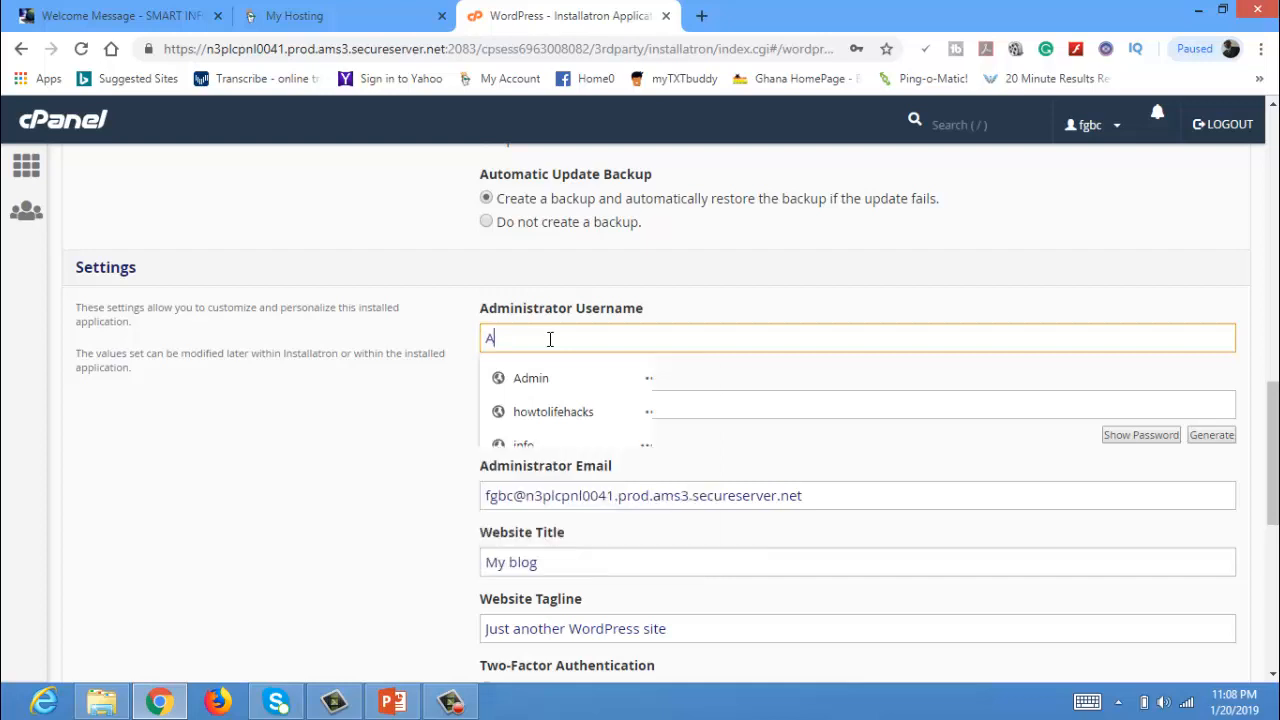
text(dmin)
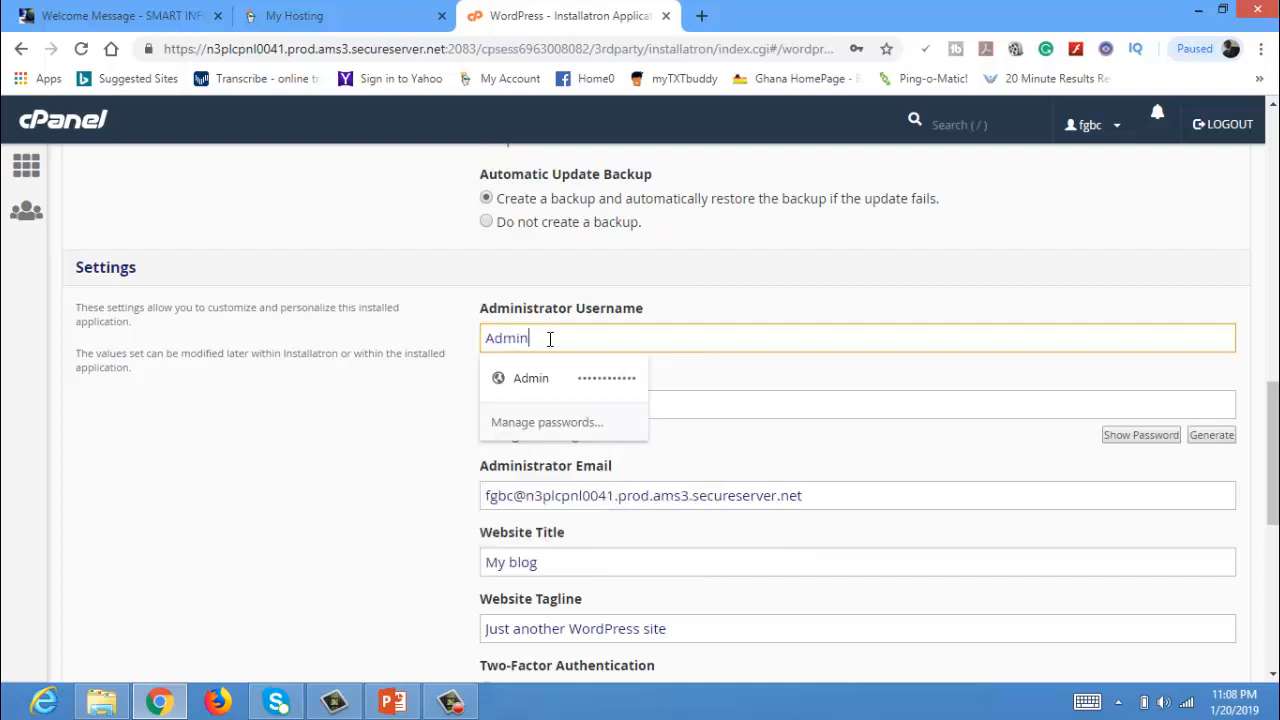
click(605, 376)
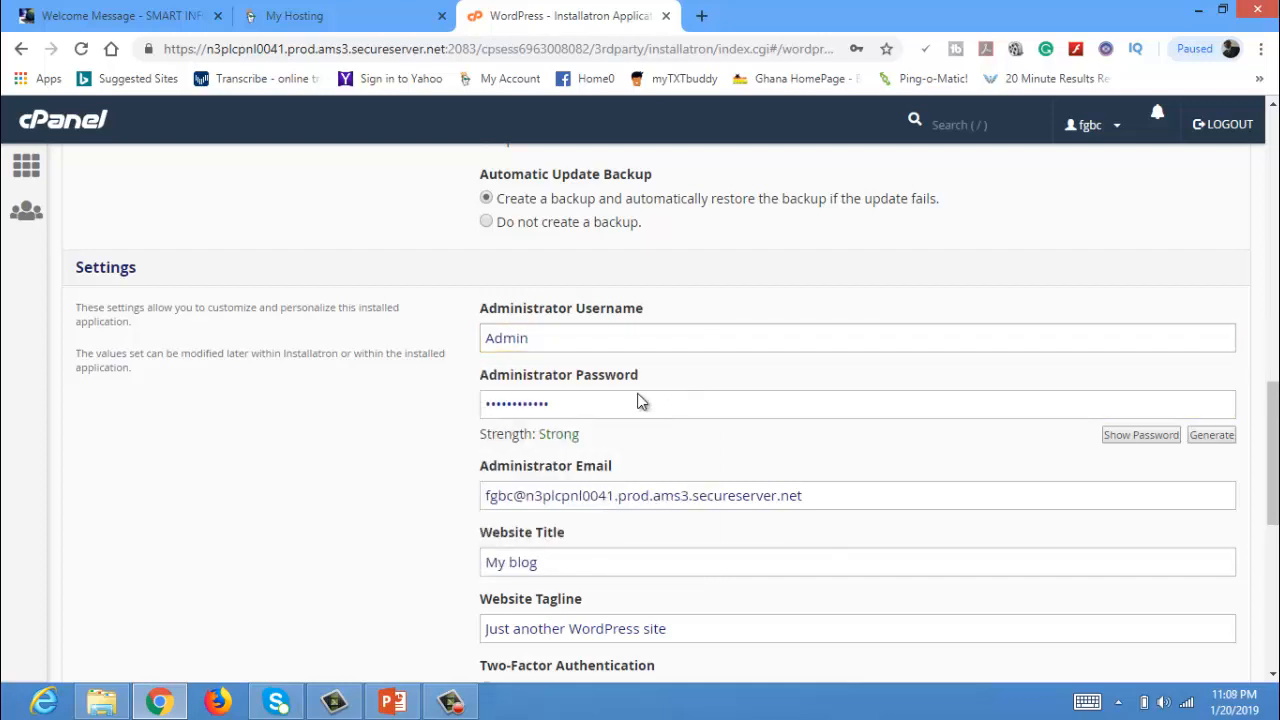
click(572, 408)
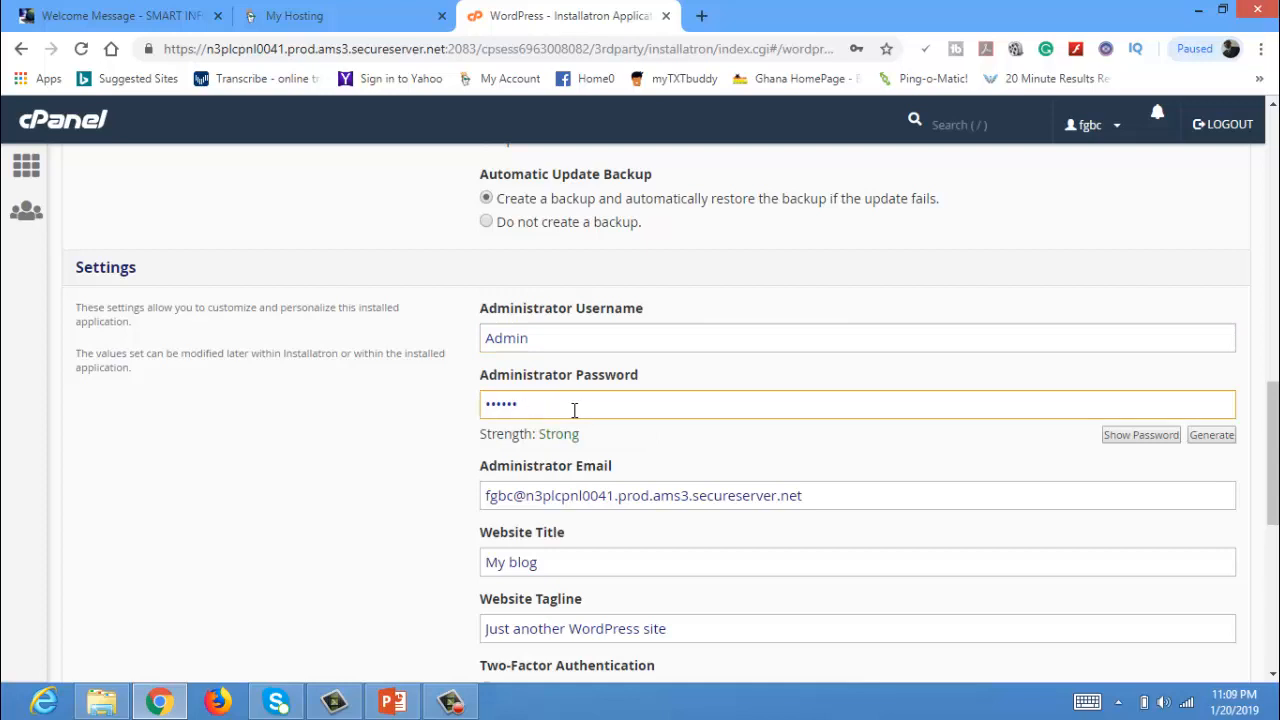
key(BackSpace)
key(BackSpace)
key(BackSpace)
key(BackSpace)
key(BackSpace)
key(BackSpace)
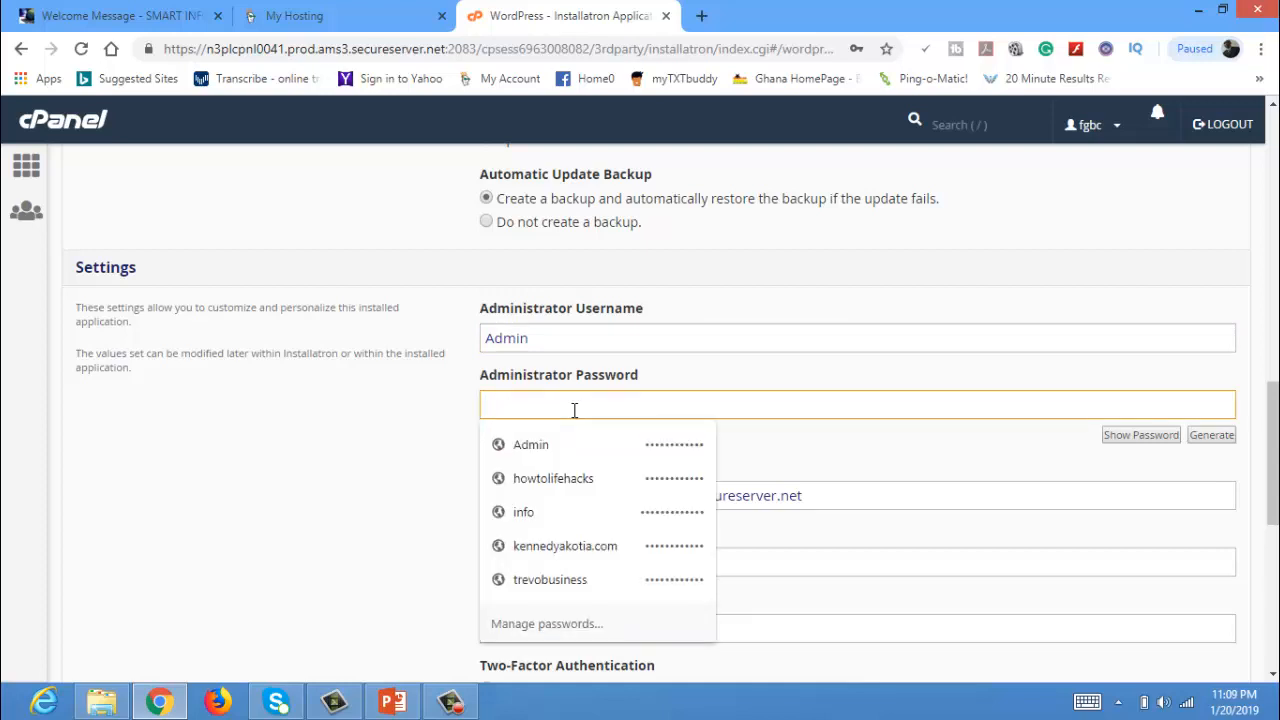
text(*****)
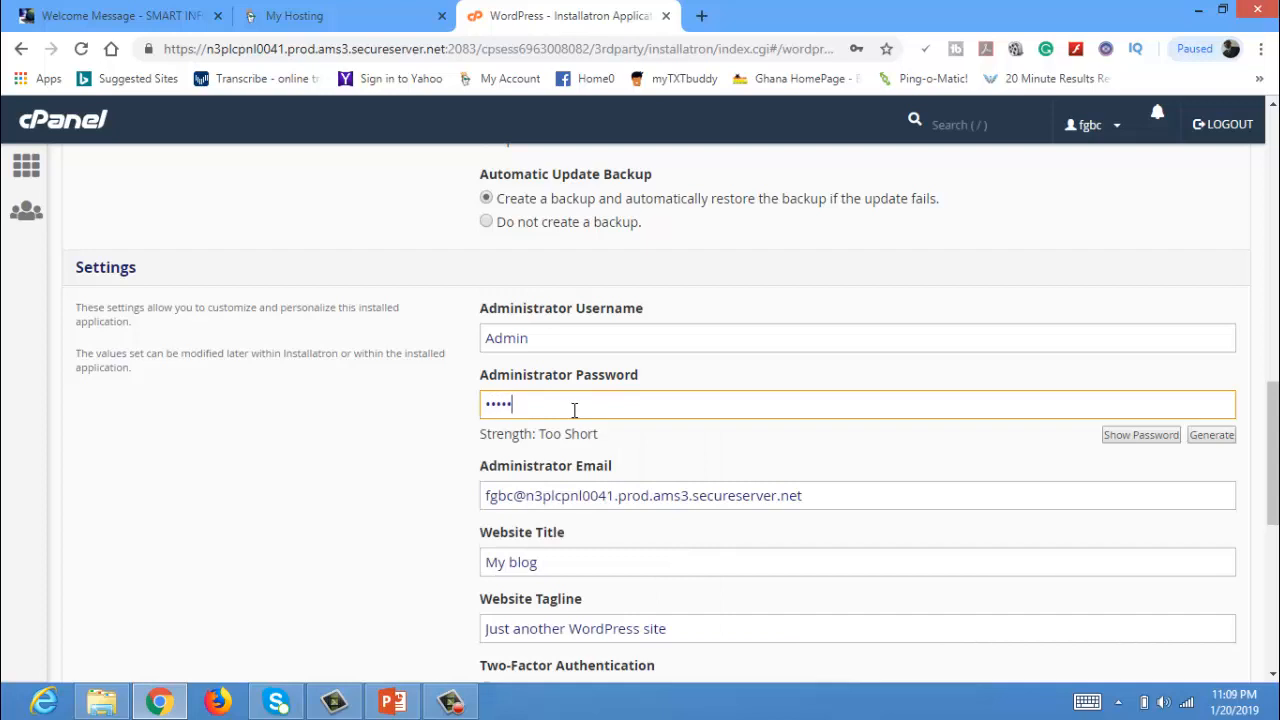
text(******)
Replace the default administrator e-mail with the owner's saved e-mail address.
click(820, 500)
key(BackSpace)
key(BackSpace)
key(BackSpace)
key(BackSpace)
key(BackSpace)
key(BackSpace)
key(BackSpace)
key(BackSpace)
key(BackSpace)
key(BackSpace)
key(BackSpace)
key(BackSpace)
key(BackSpace)
key(BackSpace)
key(BackSpace)
key(BackSpace)
key(BackSpace)
key(BackSpace)
key(BackSpace)
key(BackSpace)
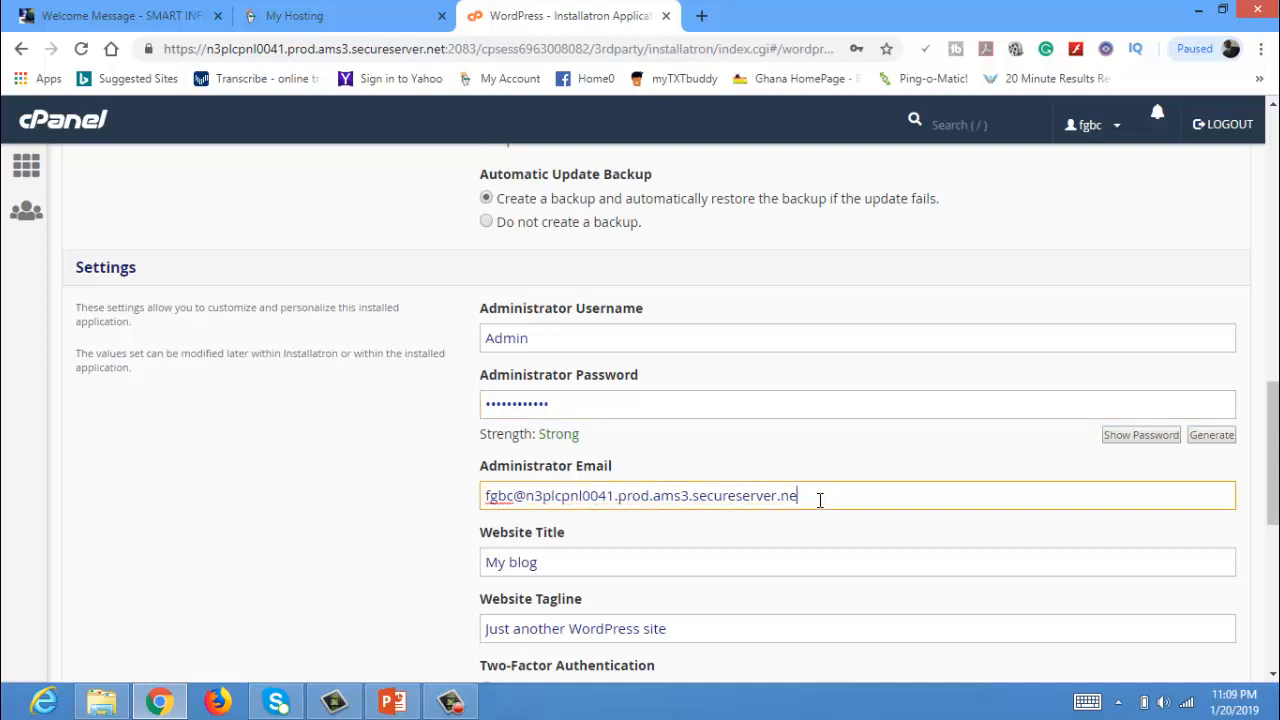
key(BackSpace)
key(BackSpace)
key(BackSpace)
key(BackSpace)
key(BackSpace)
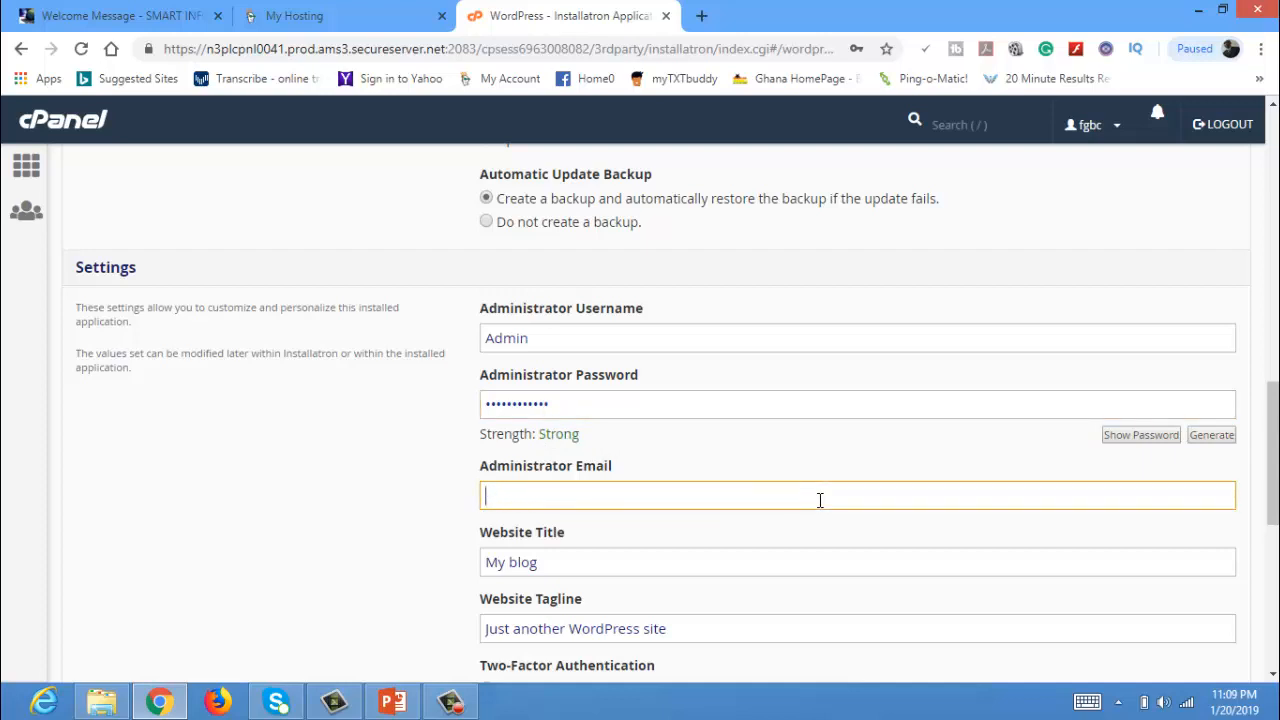
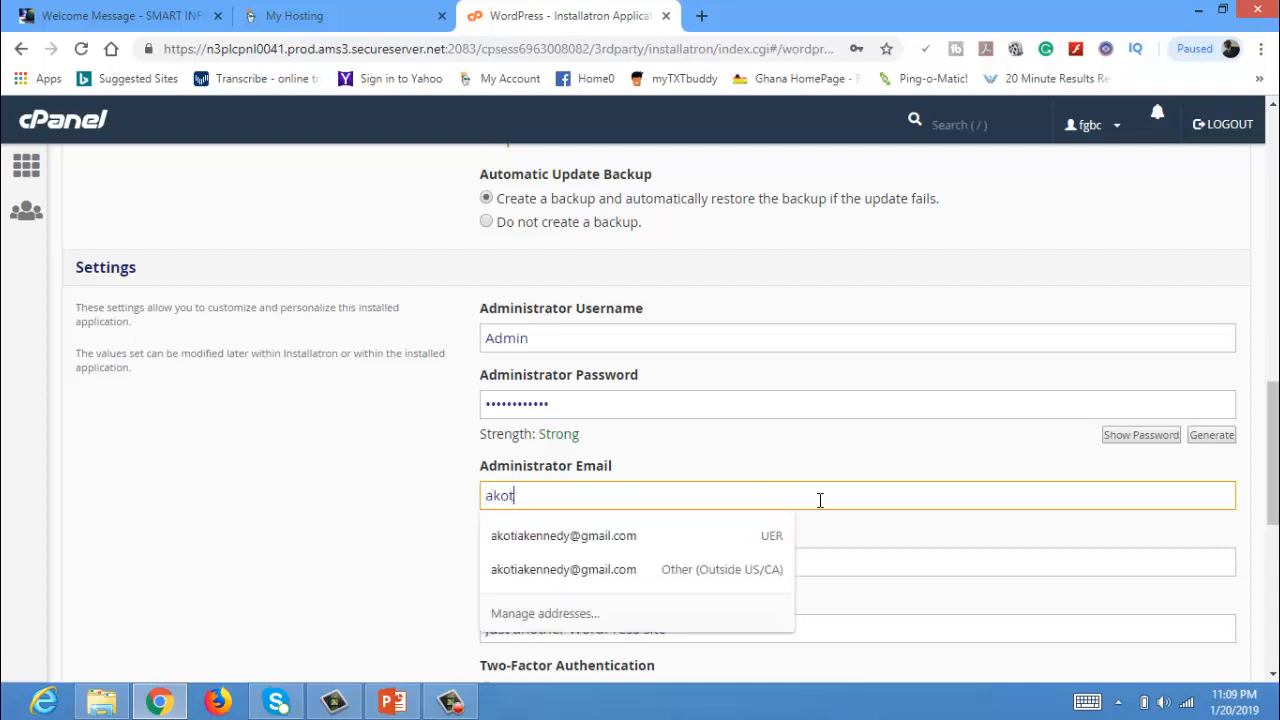
click(688, 536)
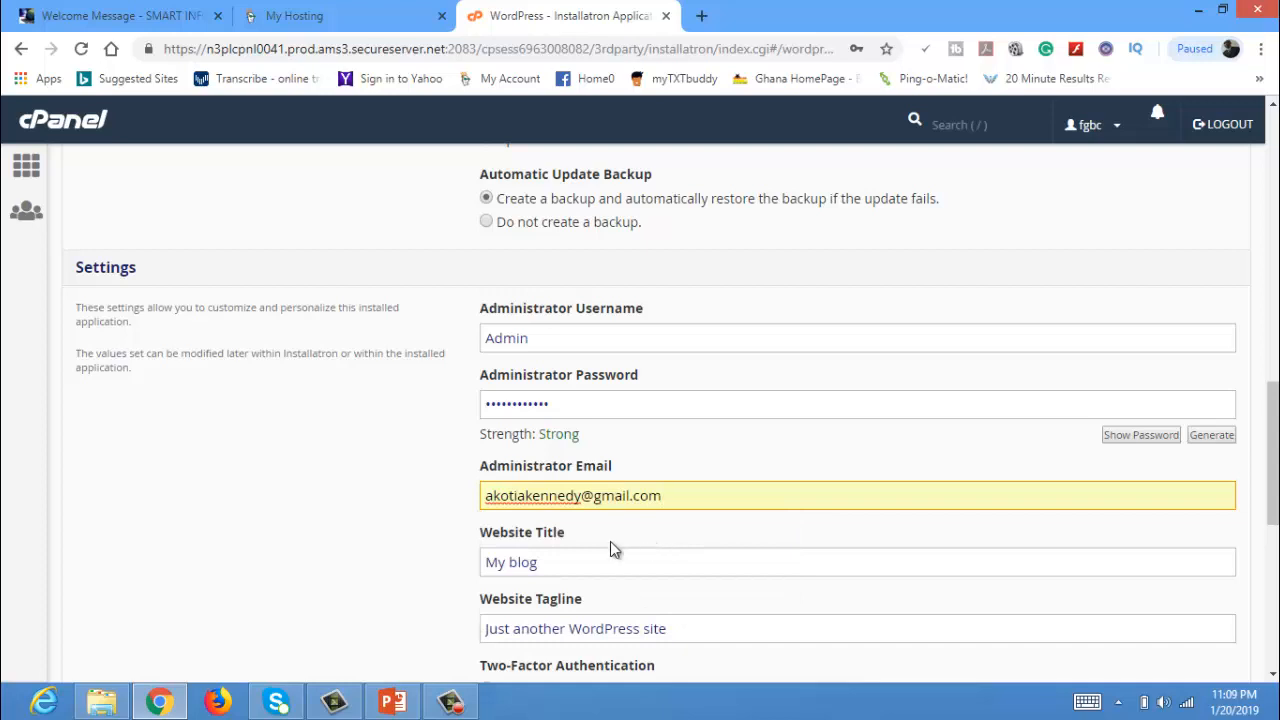
click(572, 563)
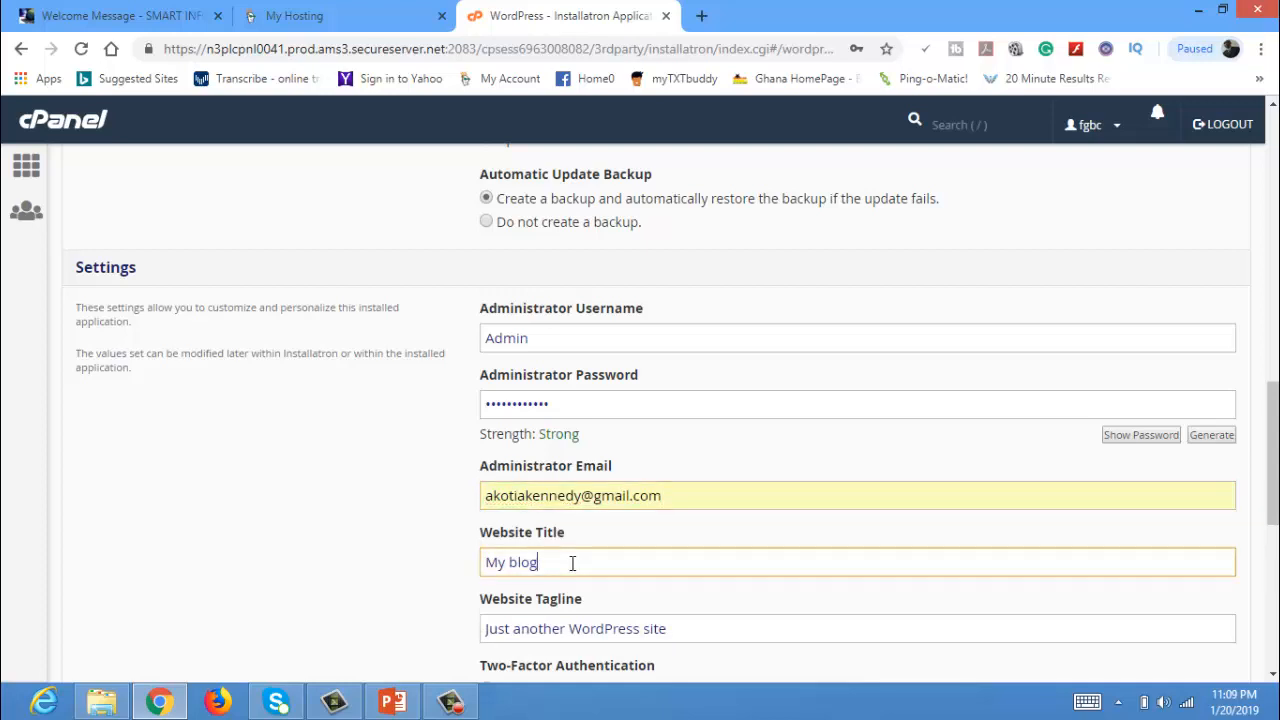
Set website title 'How To Life Hacks' and tagline 'Answering Life's How To Questions'.
key(BackSpace)
key(BackSpace)
key(BackSpace)
key(BackSpace)
key(BackSpace)
key(BackSpace)
key(BackSpace)
text(How To Life Hacks)
click(664, 630)
key(BackSpace)
key(BackSpace)
key(BackSpace)
key(BackSpace)
key(BackSpace)
key(BackSpace)
key(BackSpace)
key(BackSpace)
key(BackSpace)
key(BackSpace)
key(BackSpace)
key(BackSpace)
key(BackSpace)
key(BackSpace)
key(BackSpace)
key(BackSpace)
key(BackSpace)
key(BackSpace)
key(BackSpace)
key(BackSpace)
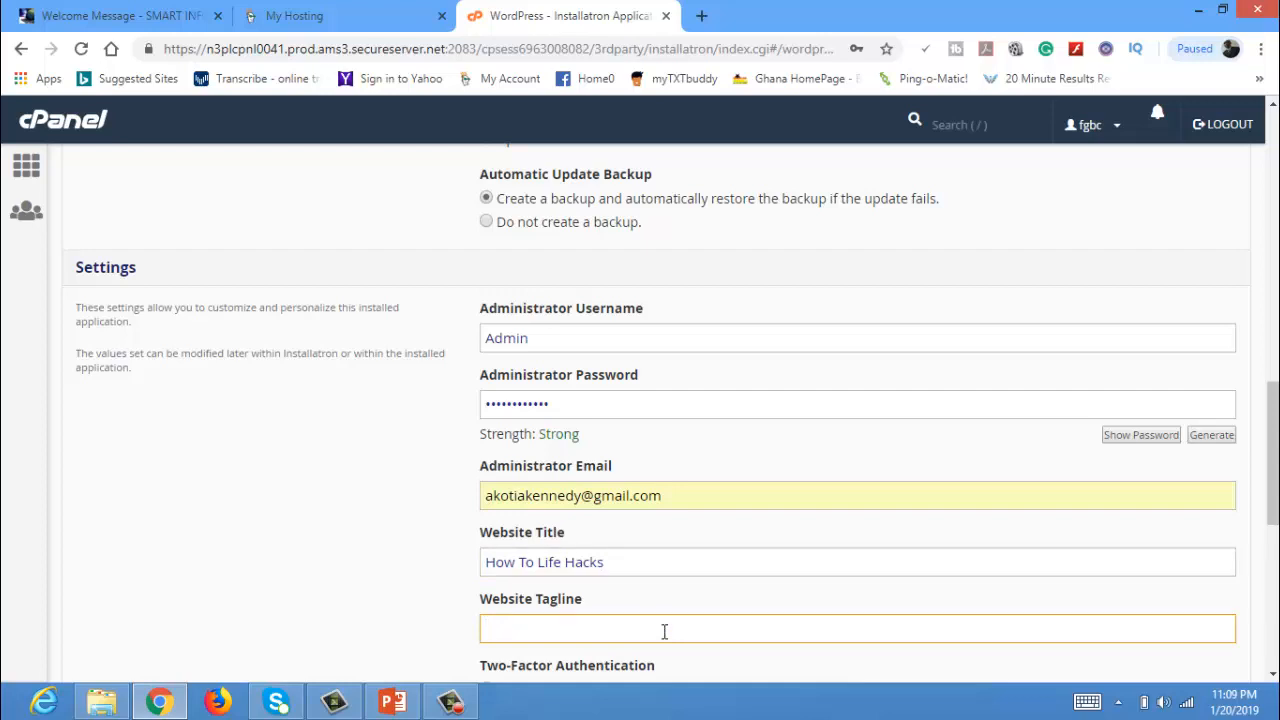
text(Anwering)
key(Left)
key(Left)
key(Left)
key(Left)
key(Left)
text(s)
key(Right)
key(Right)
text(Life' Ho)
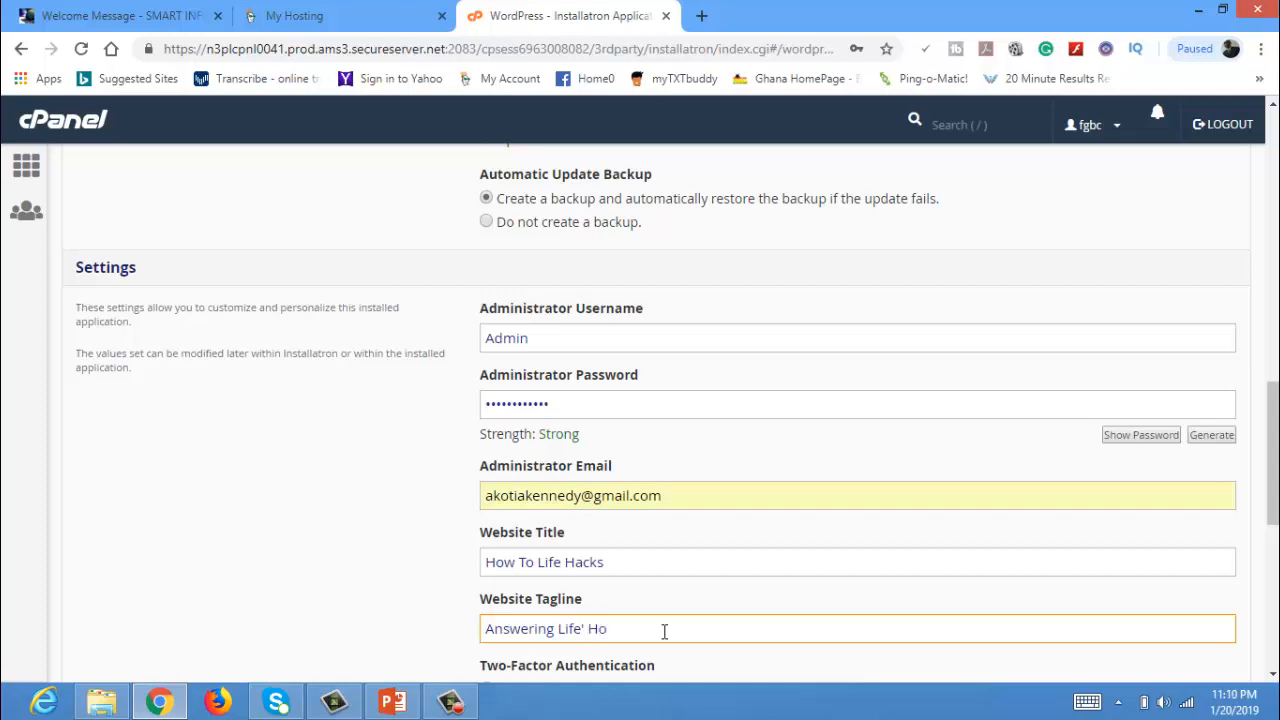
text(w To Question)
text(s)
Review the form and install WordPress at howtolifehacks.com/blog.
drag(1276, 513, 1276, 558)
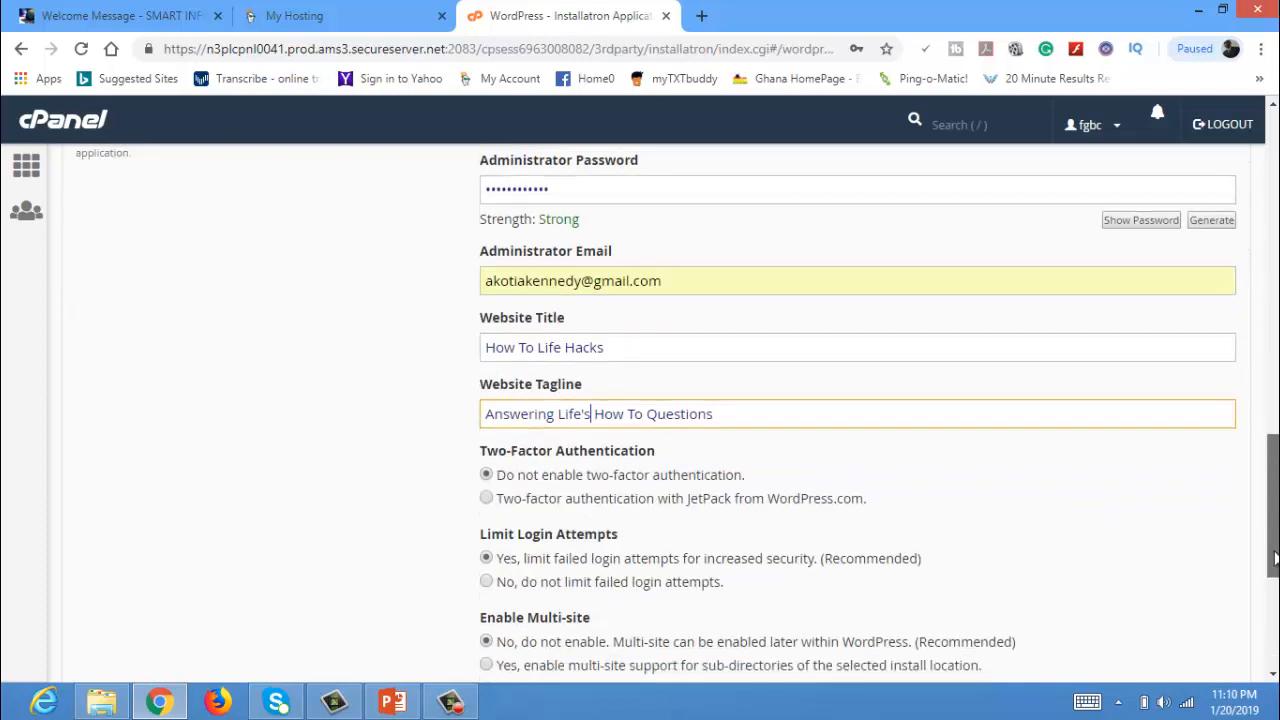
scroll(1264, 487, up, 3)
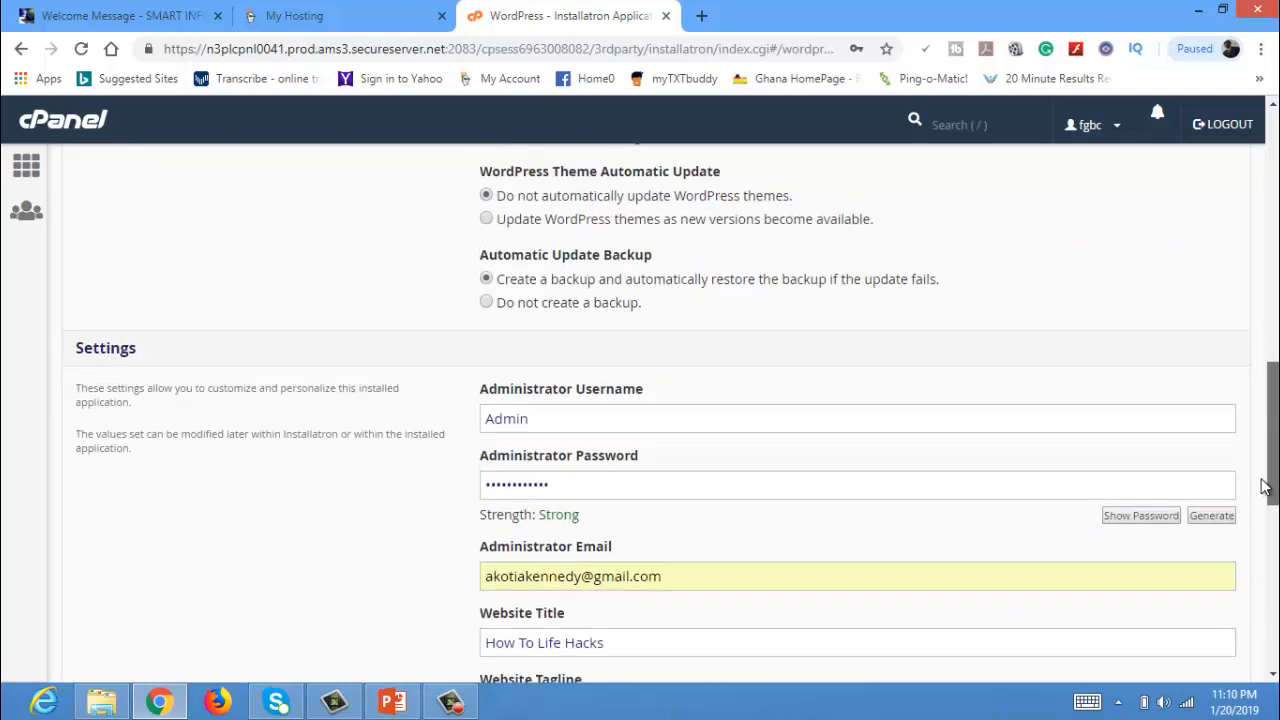
drag(1268, 485, 1276, 311)
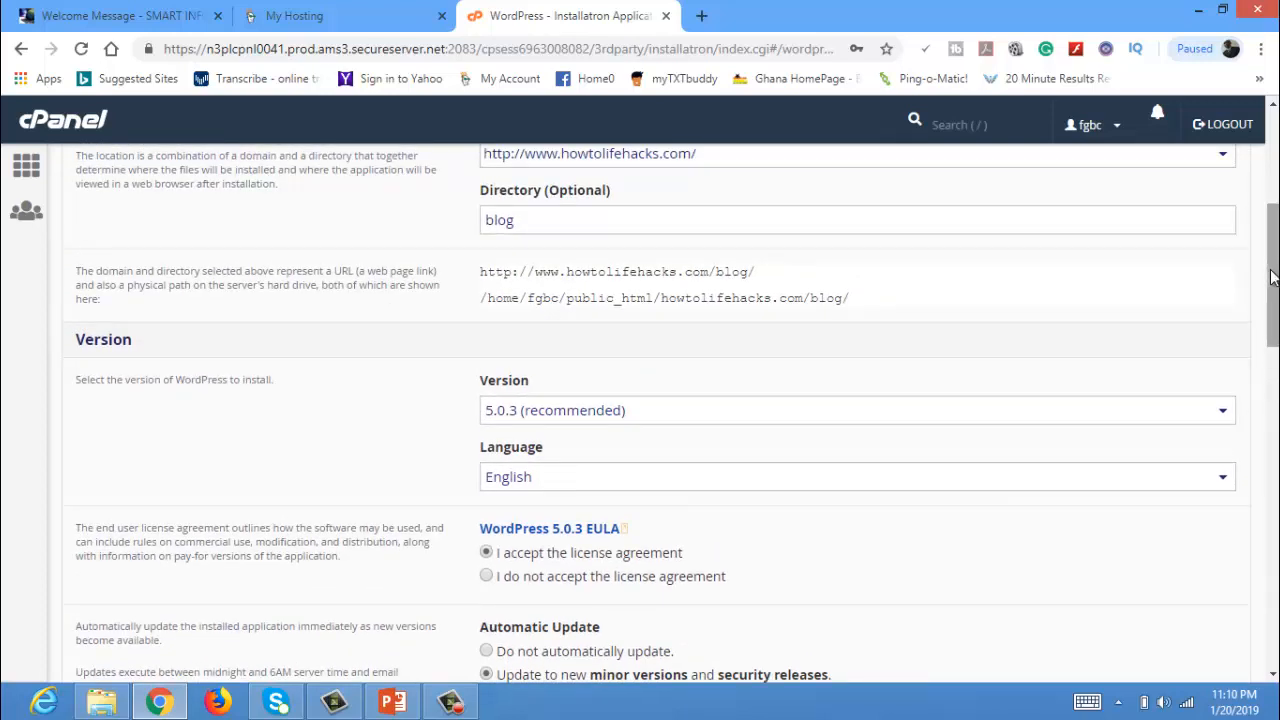
drag(1276, 362, 1270, 518)
drag(1268, 493, 1268, 483)
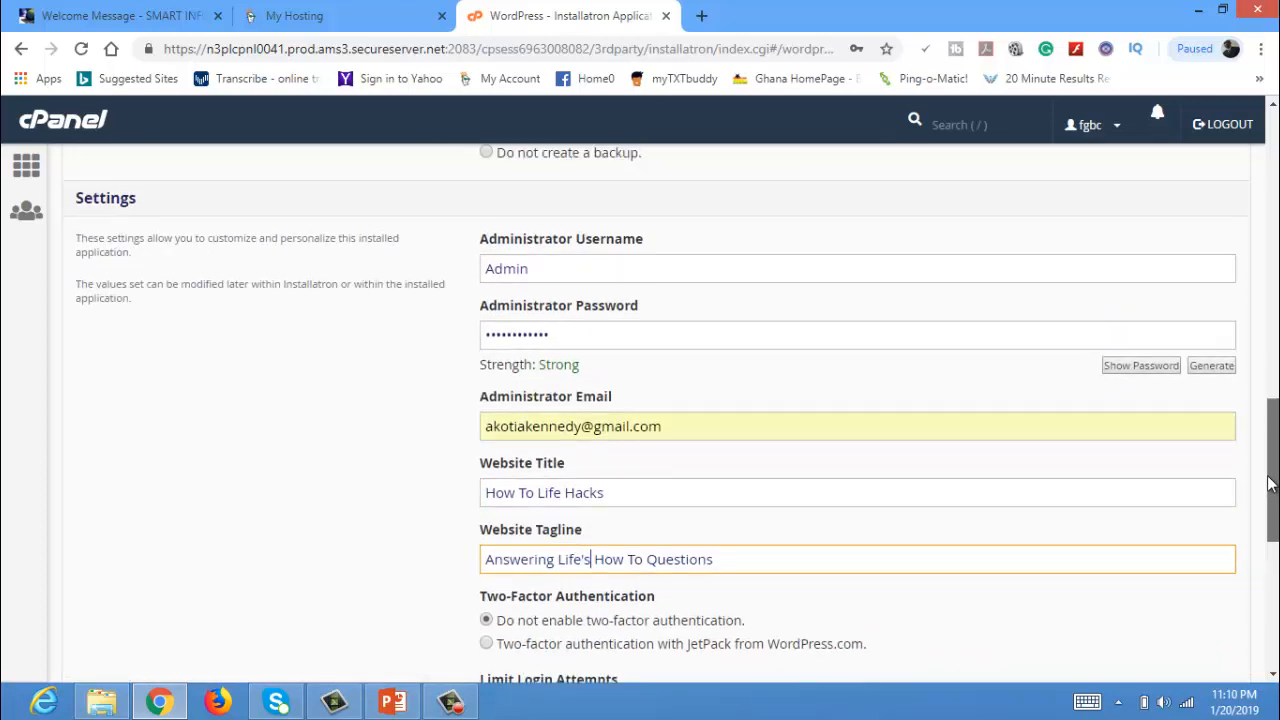
drag(1268, 483, 1268, 522)
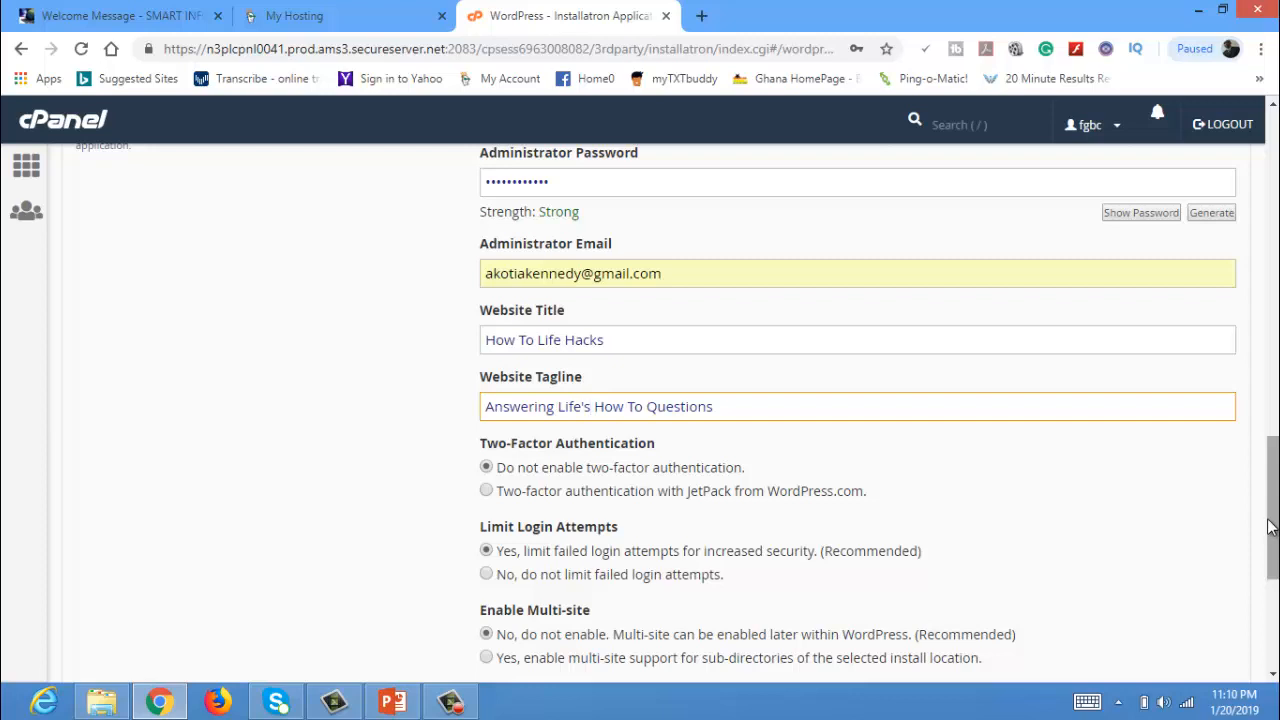
drag(1268, 522, 1270, 620)
click(1222, 552)
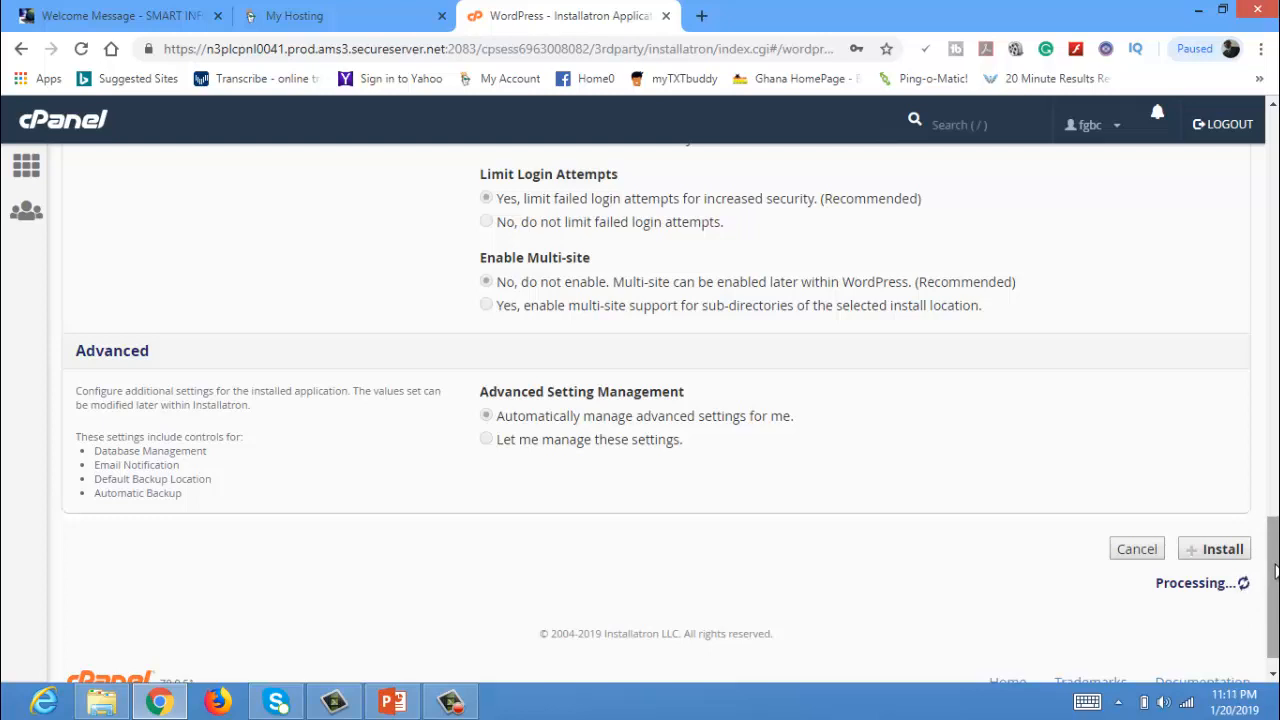
Wait while the installation processes, then switch to the Smart Infopreneur Academy tab.
drag(1275, 570, 1261, 547)
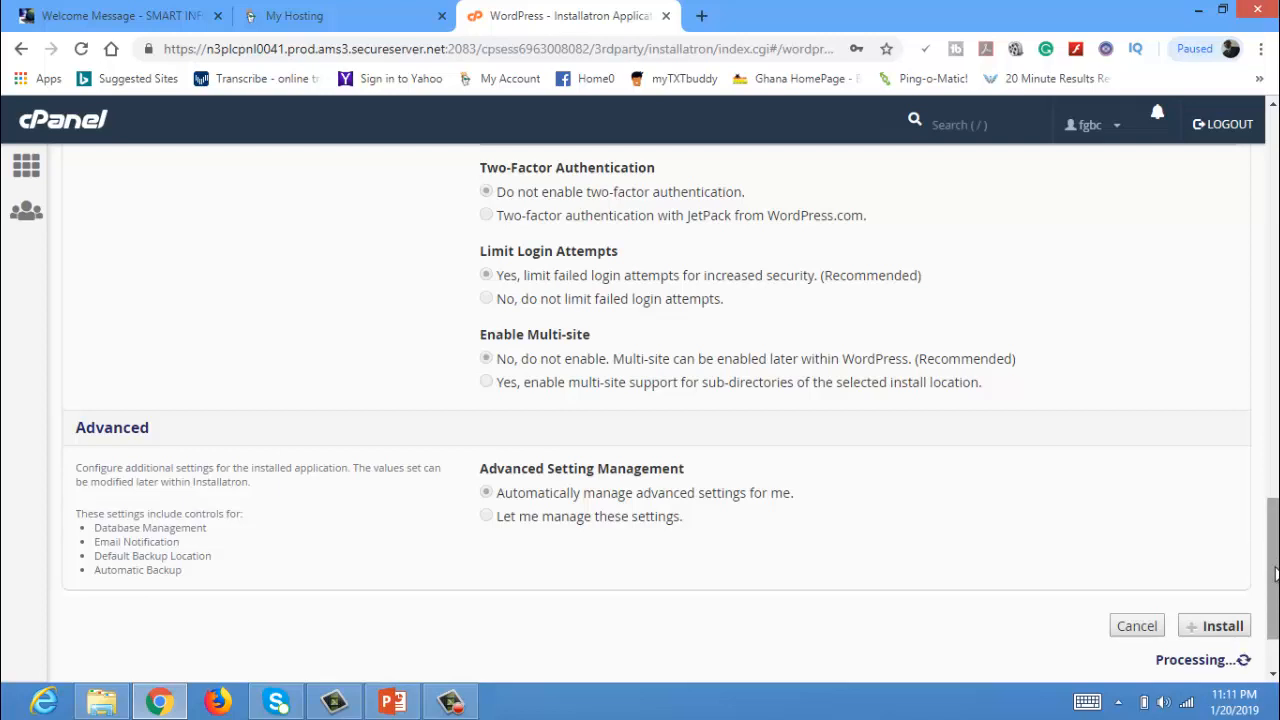
drag(1275, 572, 1272, 541)
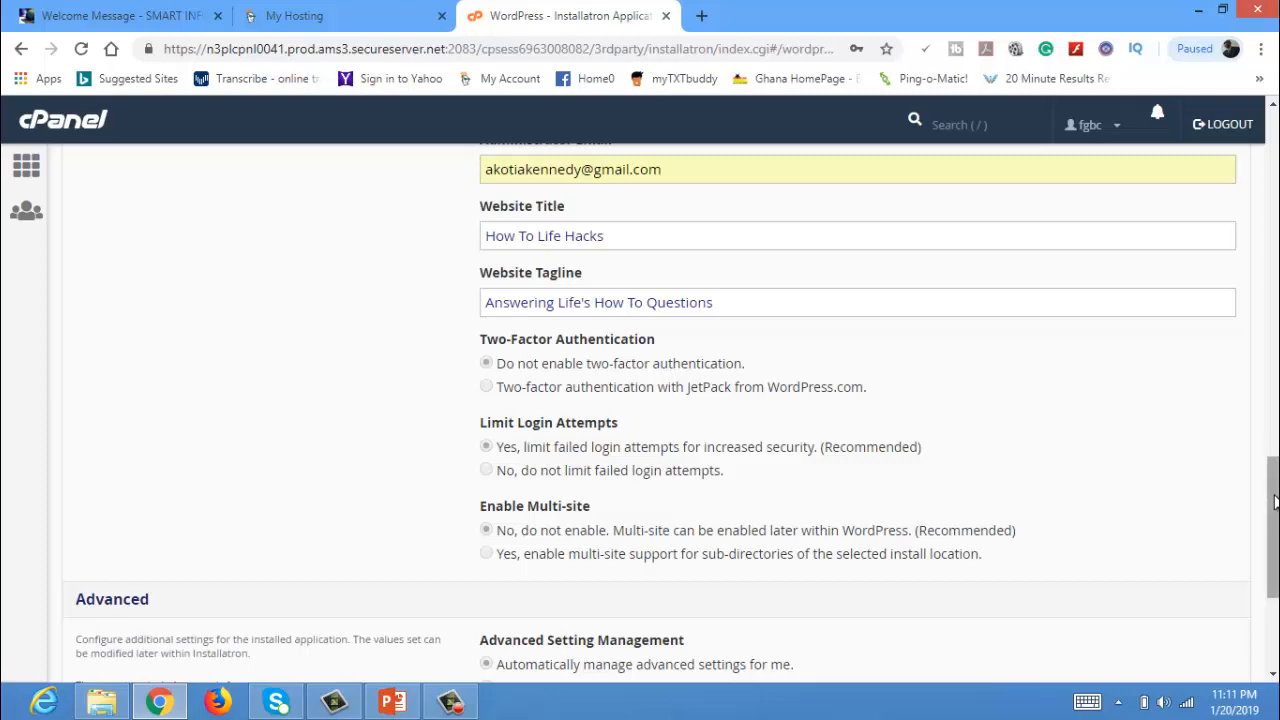
click(1272, 342)
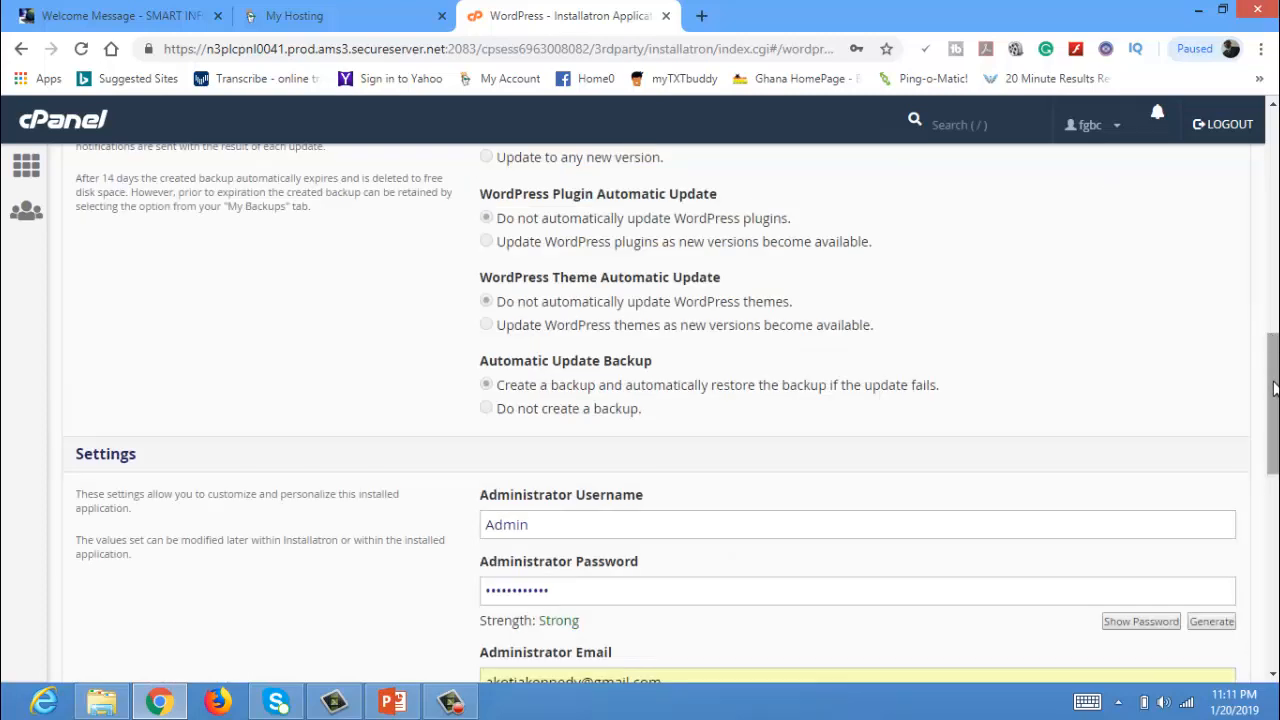
drag(1273, 398, 1275, 592)
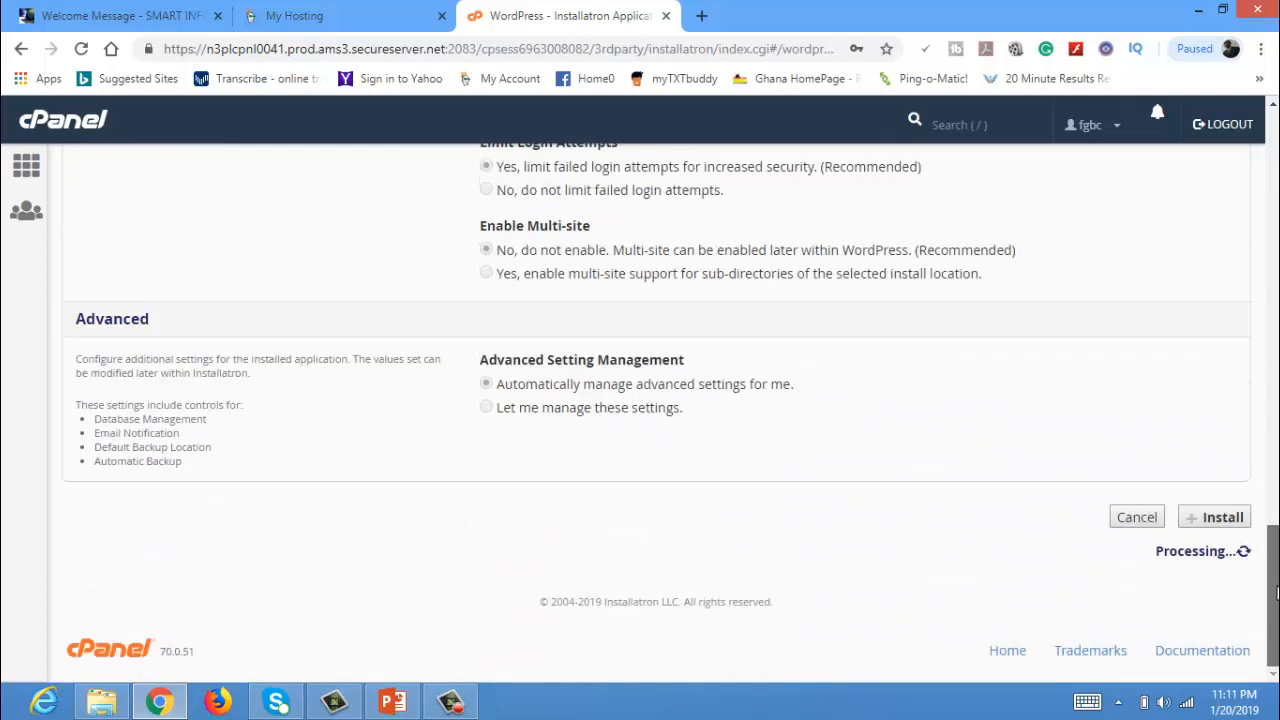
mouse_move(1275, 586)
mouse_down()
mouse_move(1270, 280)
mouse_move(1270, 608)
mouse_up()
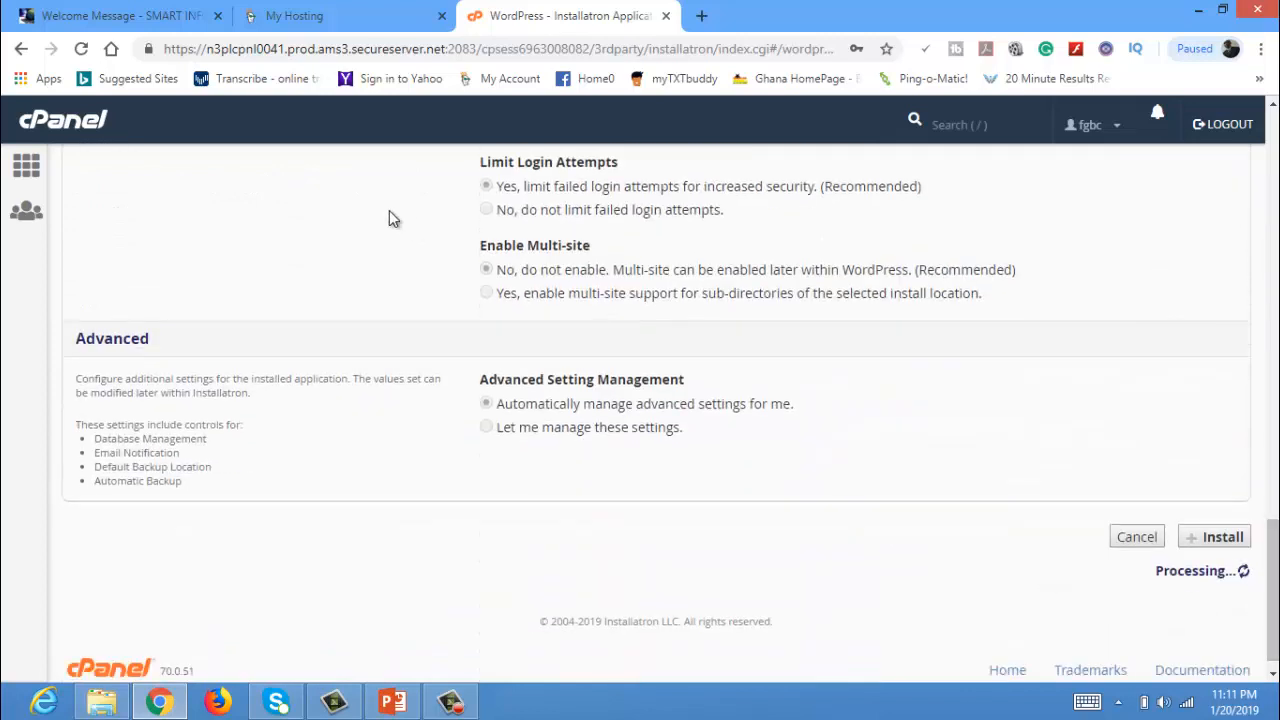
click(79, 18)
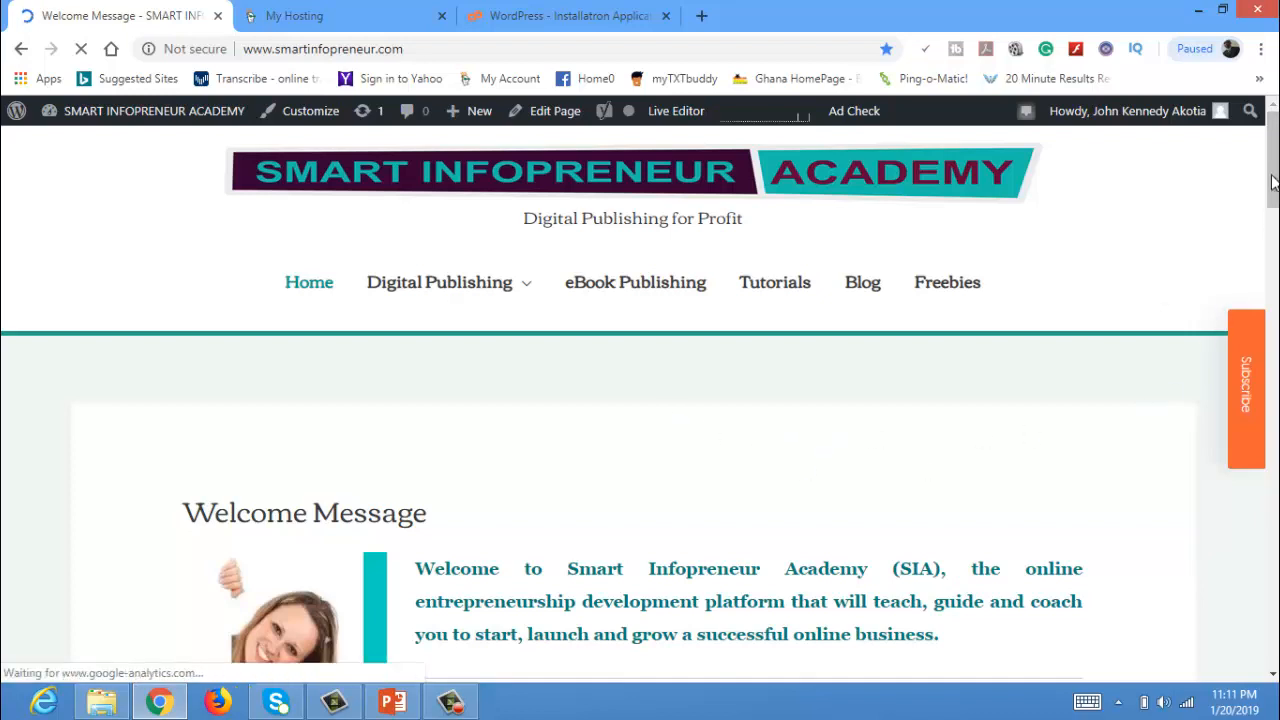
Go back to the WordPress - Installatron tab with the My Applications list.
mouse_move(1276, 162)
mouse_down()
mouse_move(1266, 505)
mouse_move(1265, 165)
mouse_up()
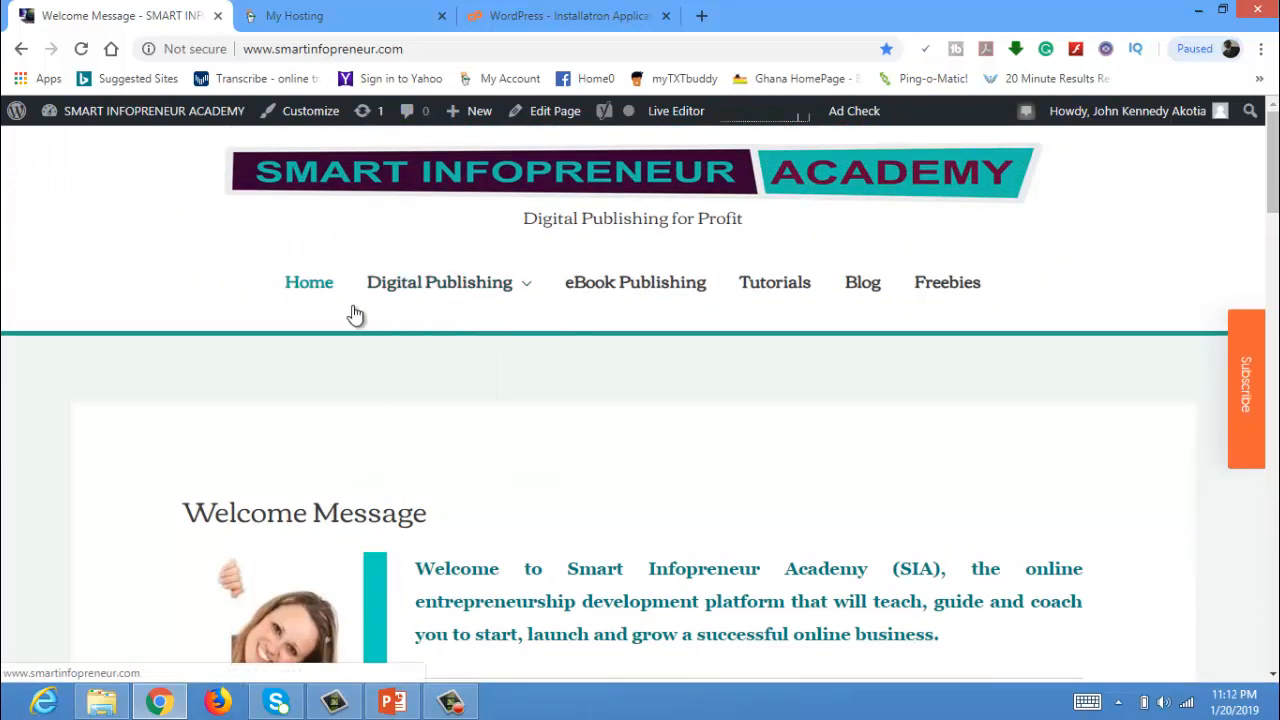
mouse_move(452, 318)
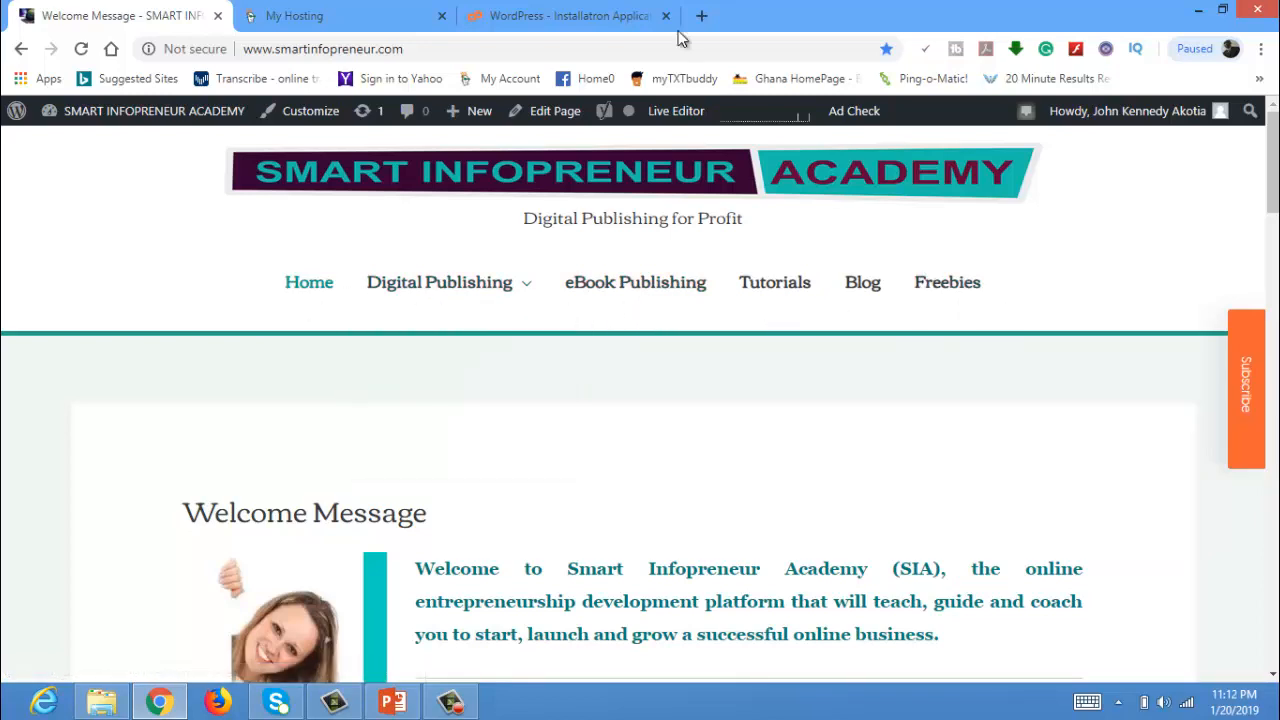
click(588, 25)
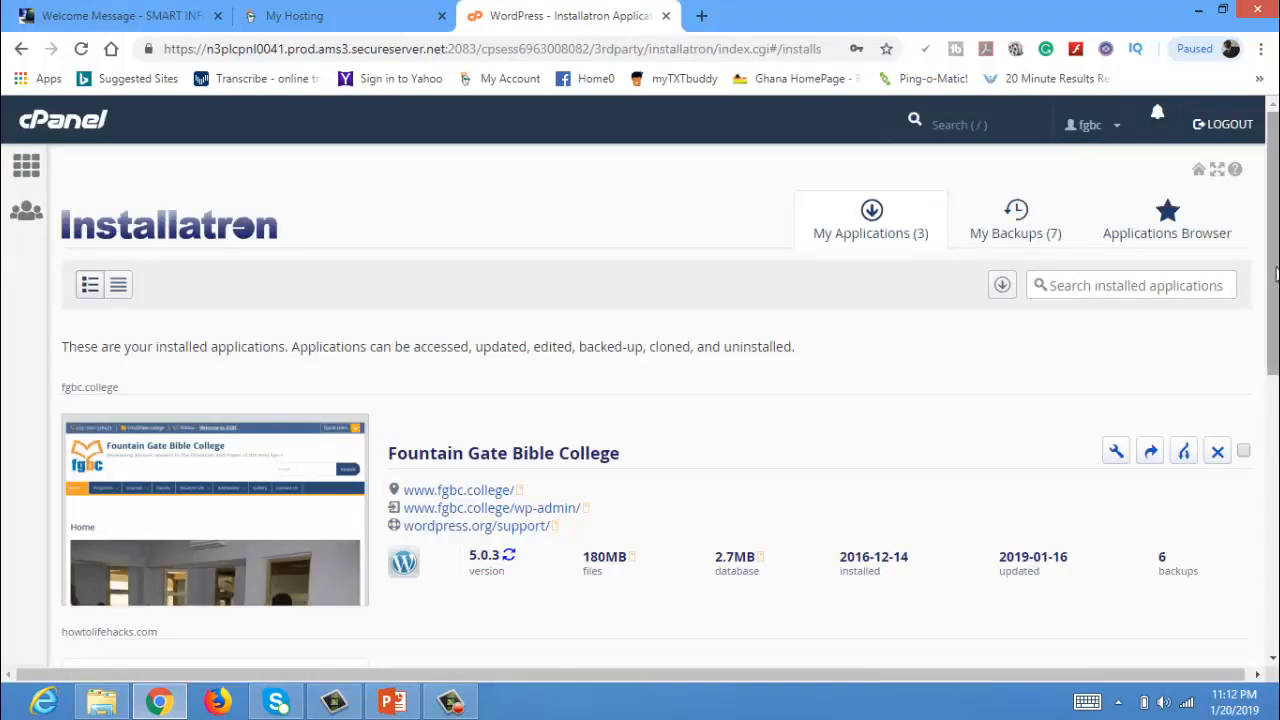
Open the How To Life Hacks blog's front page, then its wp-admin link.
drag(1274, 250, 1270, 405)
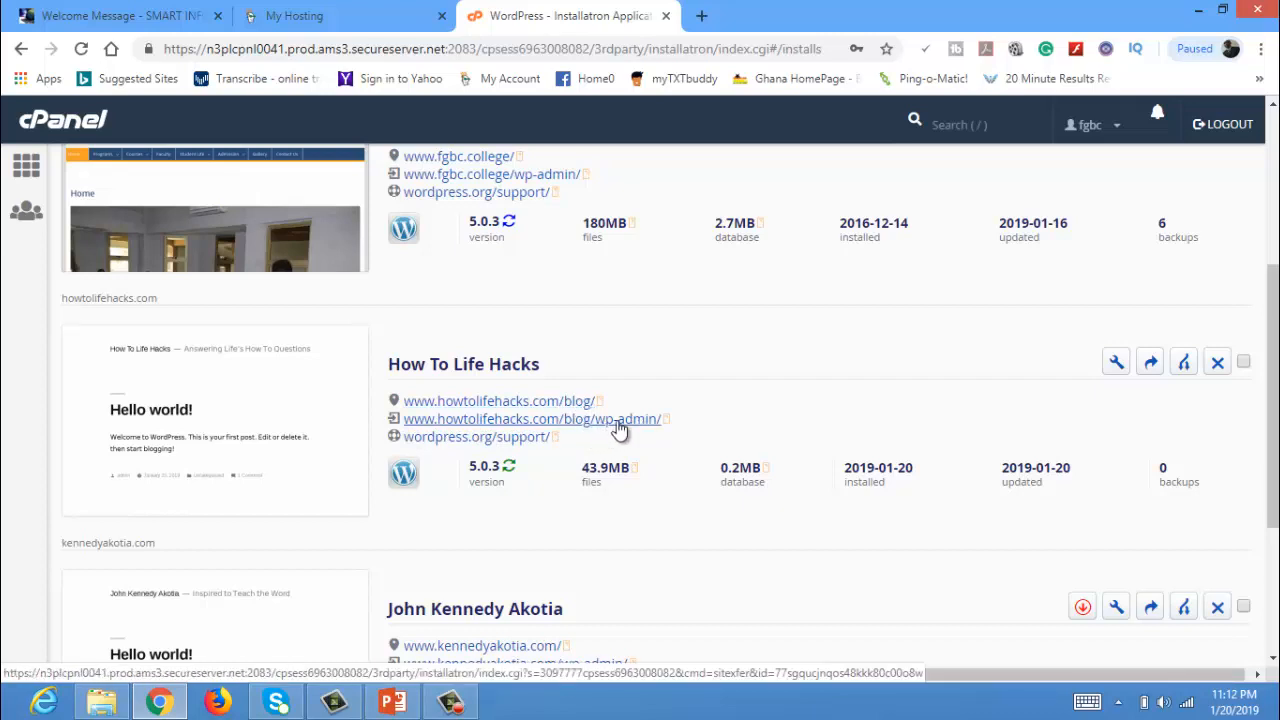
click(507, 402)
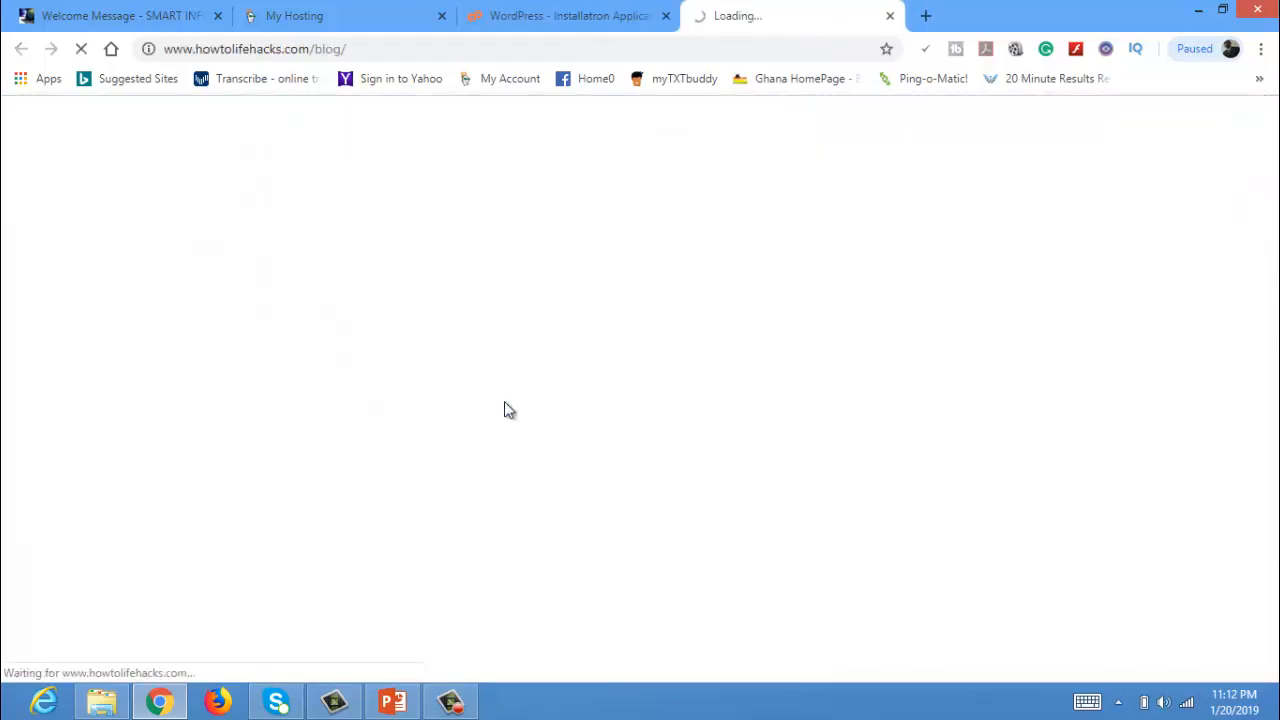
click(510, 12)
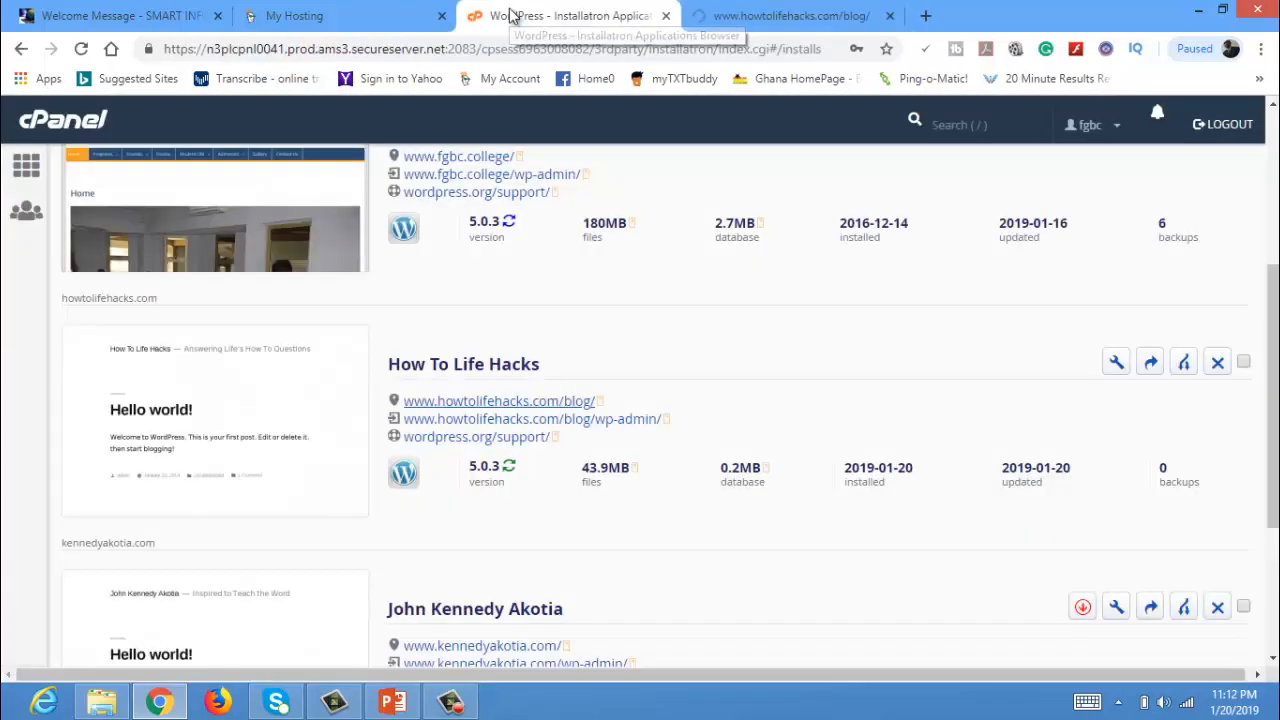
click(525, 420)
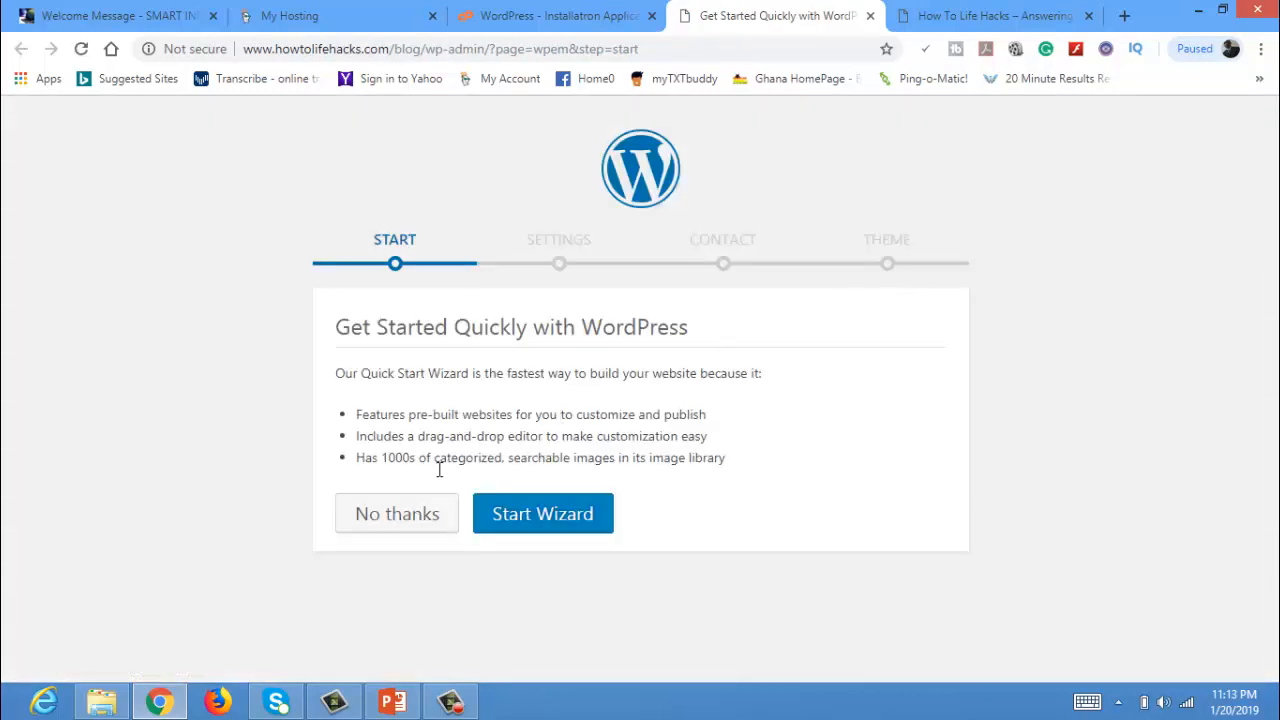
Exit the Quick Start wizard to configure manually, then view the blog's Hello world! page.
click(374, 518)
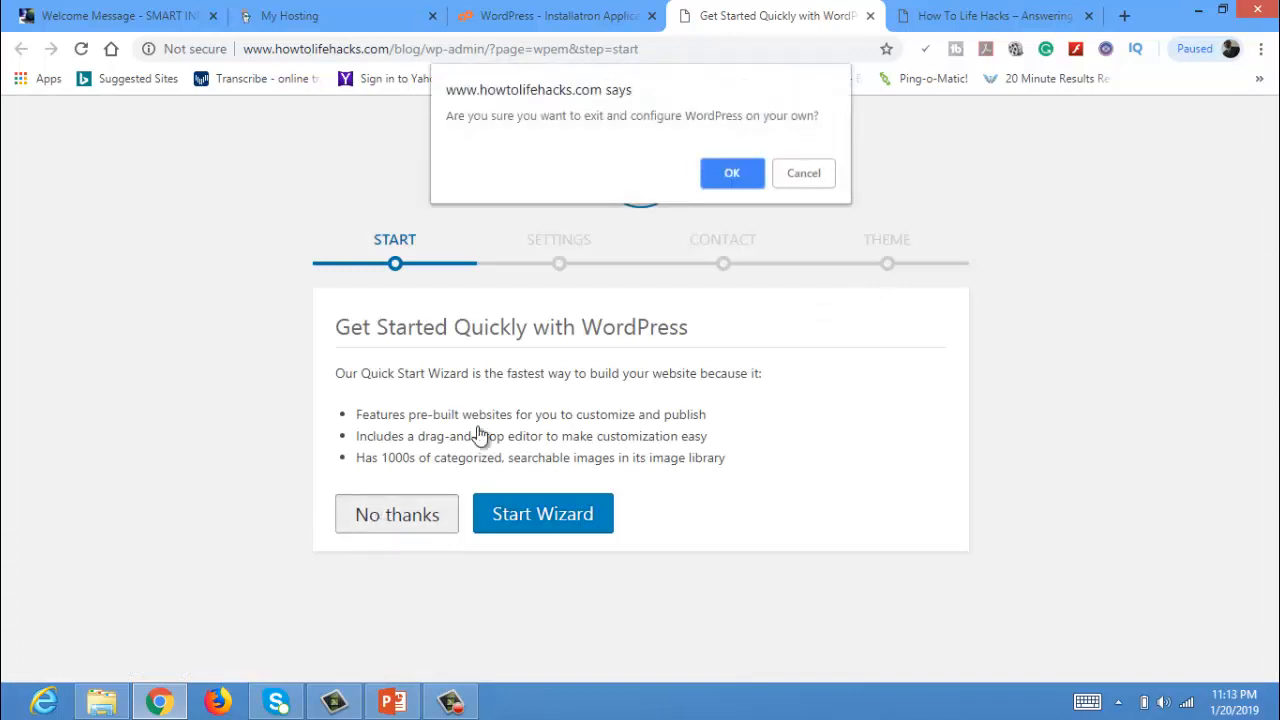
click(731, 174)
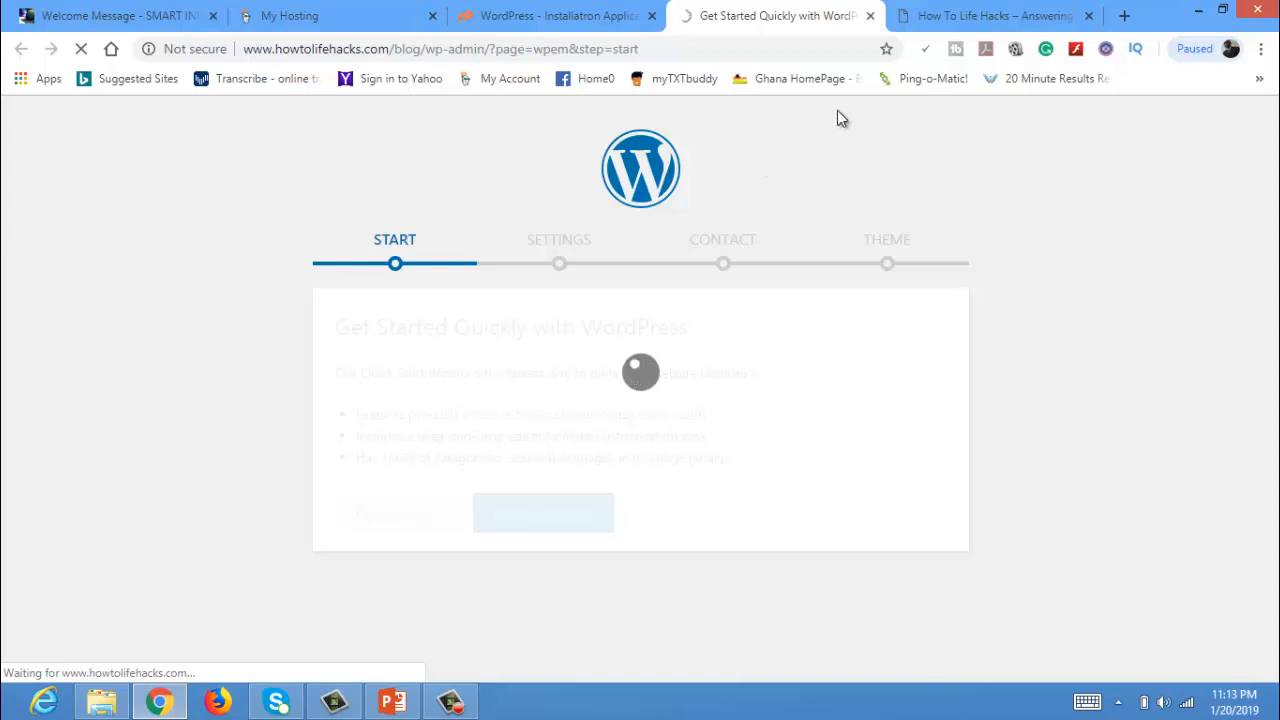
click(992, 20)
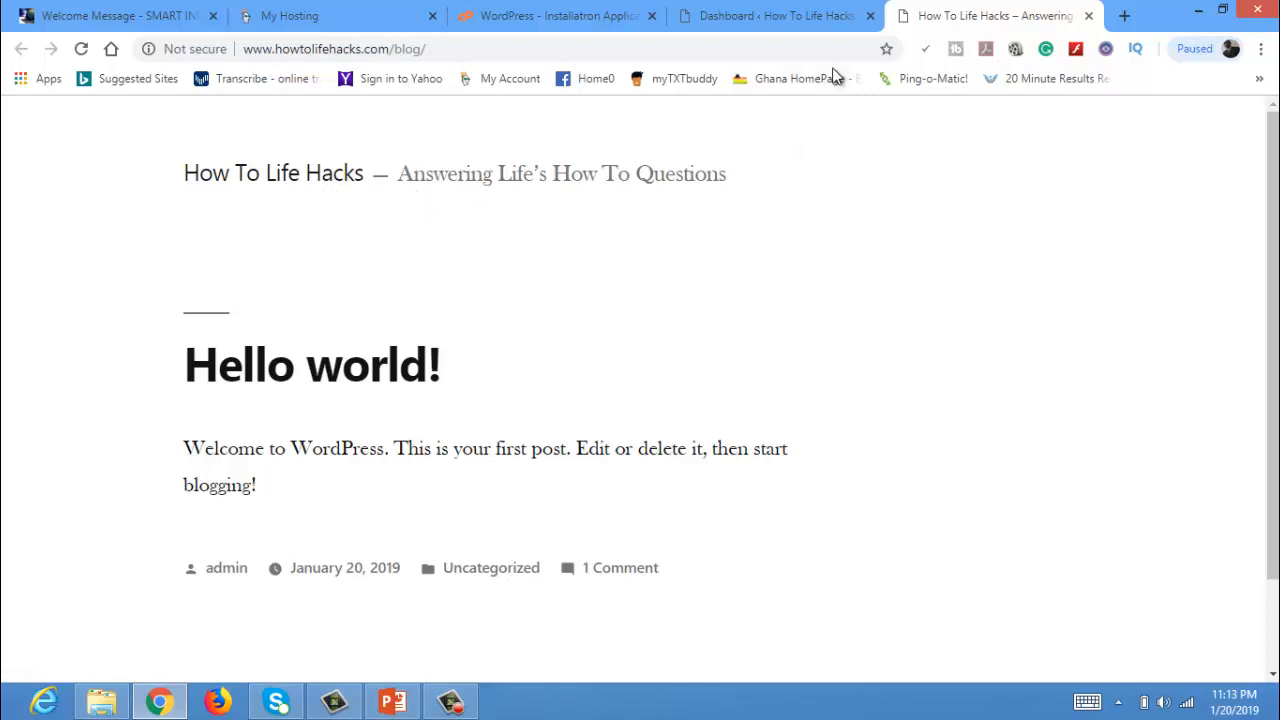
Switch to the How To Life Hacks WordPress Dashboard tab and survey the admin sidebar menus.
click(774, 18)
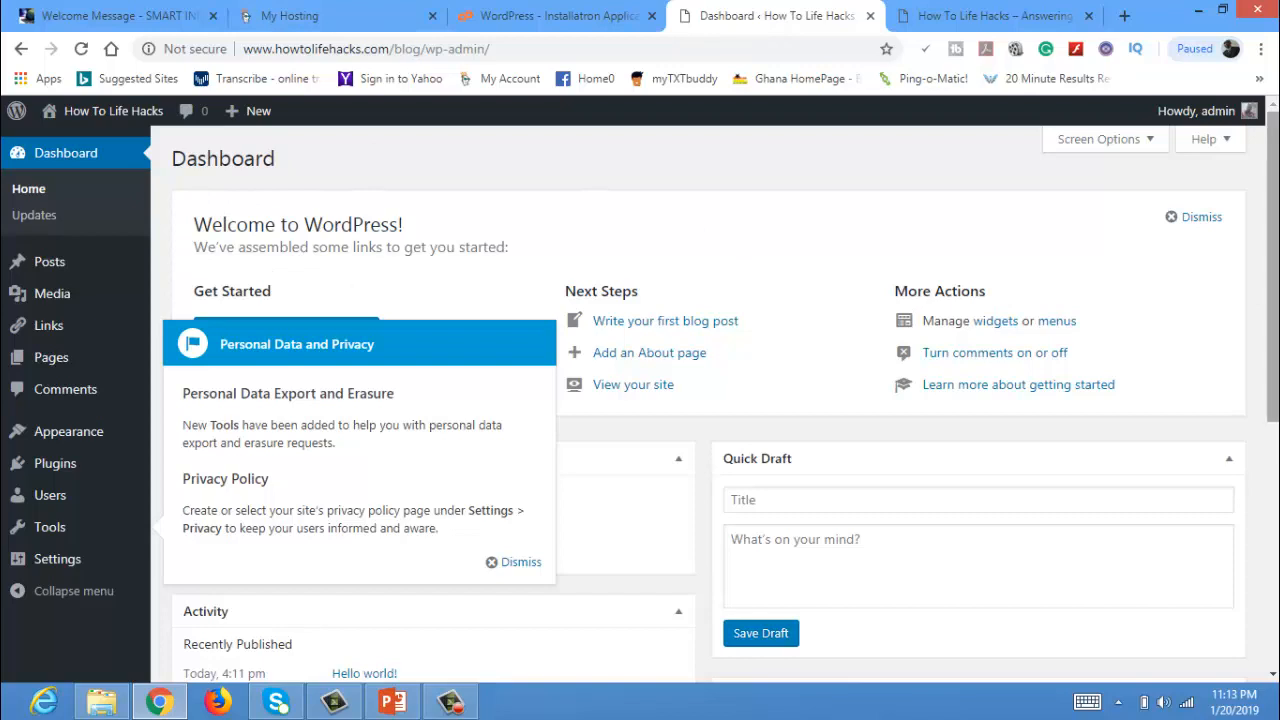
drag(1272, 268, 1272, 285)
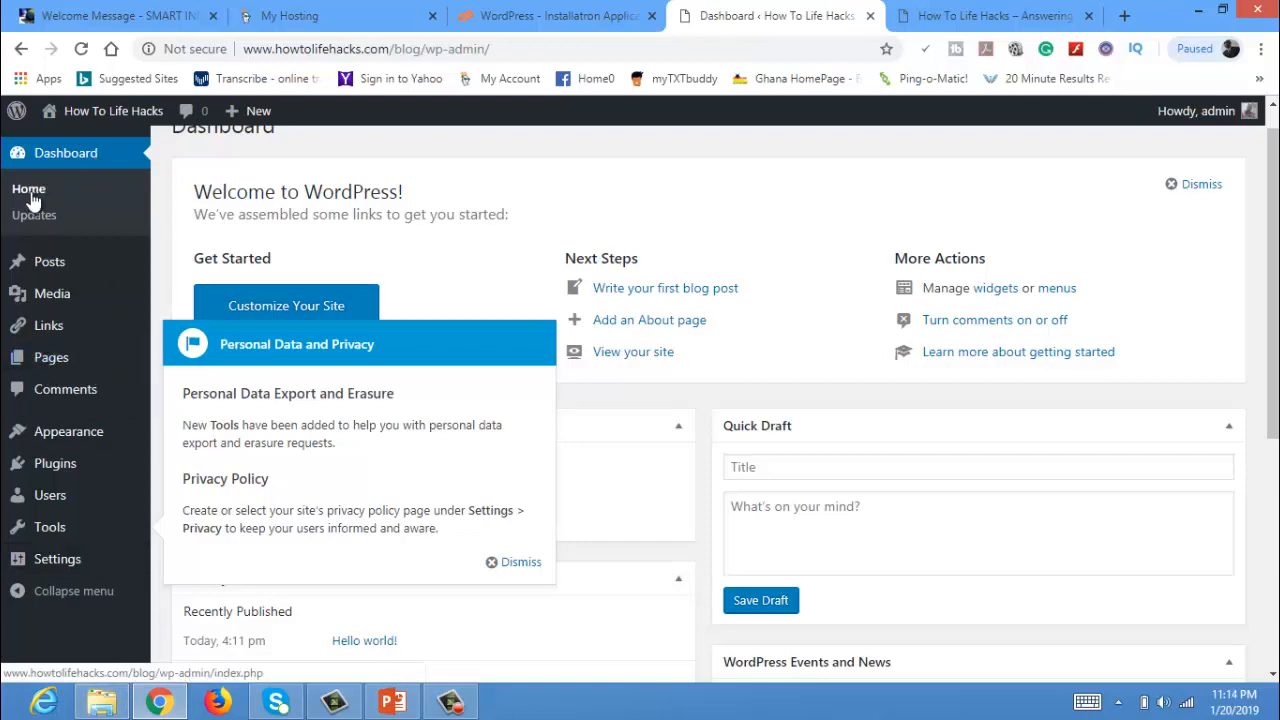
mouse_move(97, 292)
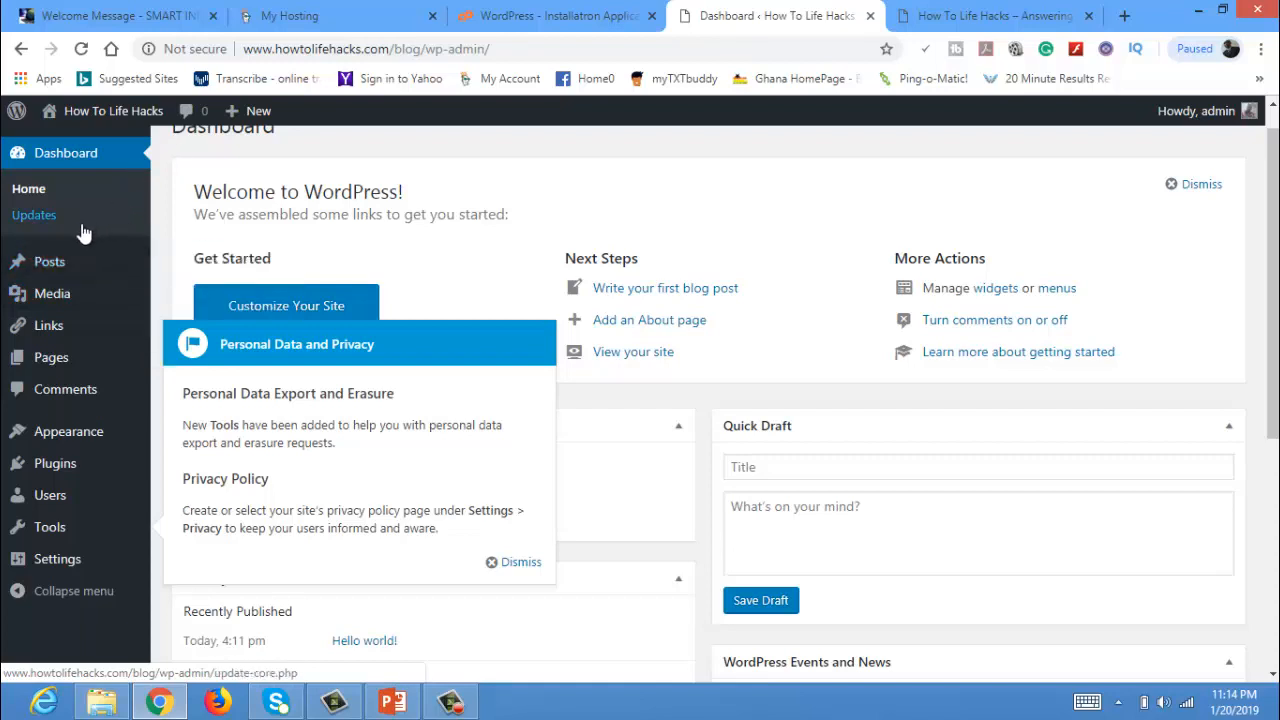
mouse_move(30, 272)
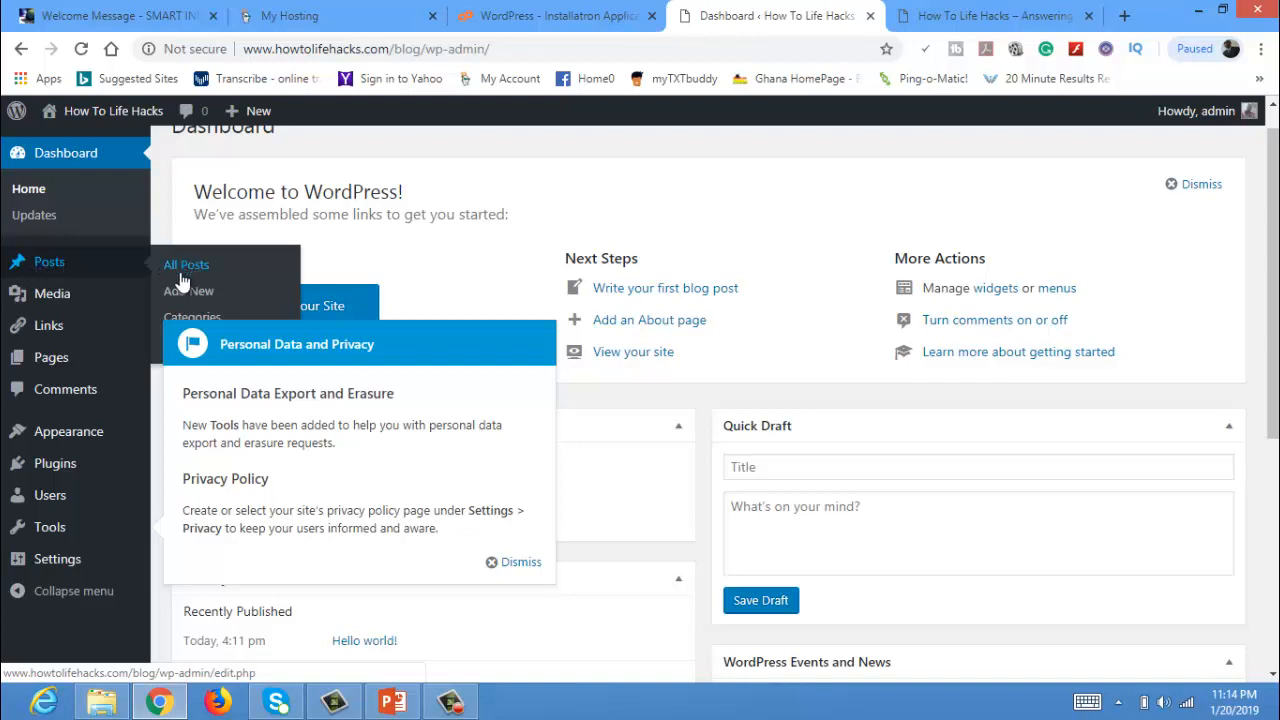
mouse_move(150, 304)
mouse_move(55, 340)
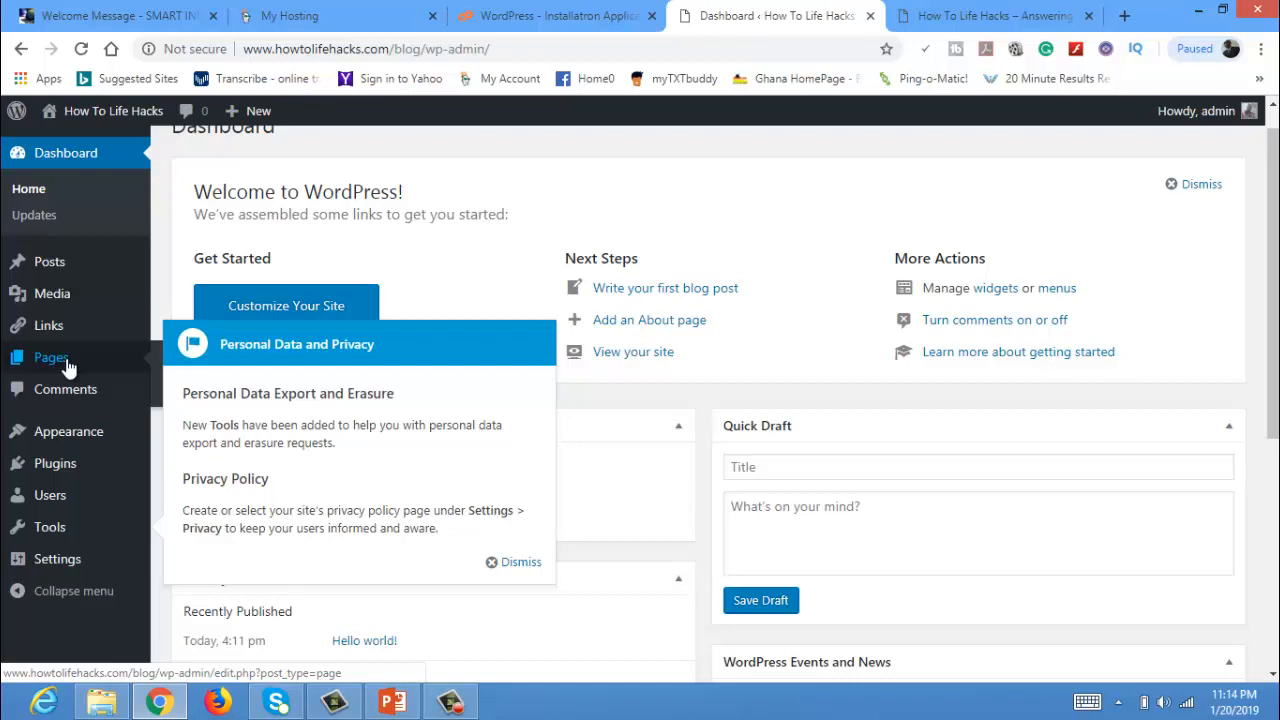
Go to Appearance > Themes and choose Add New to browse featured themes.
click(68, 430)
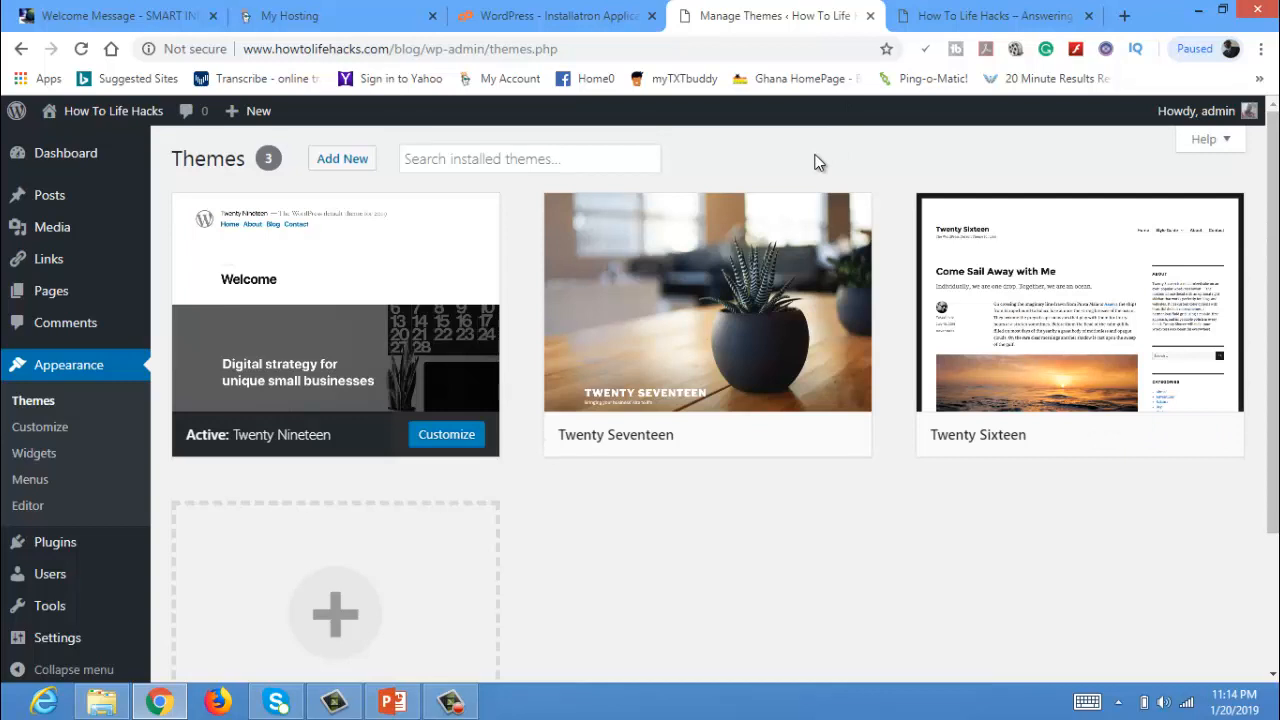
click(340, 161)
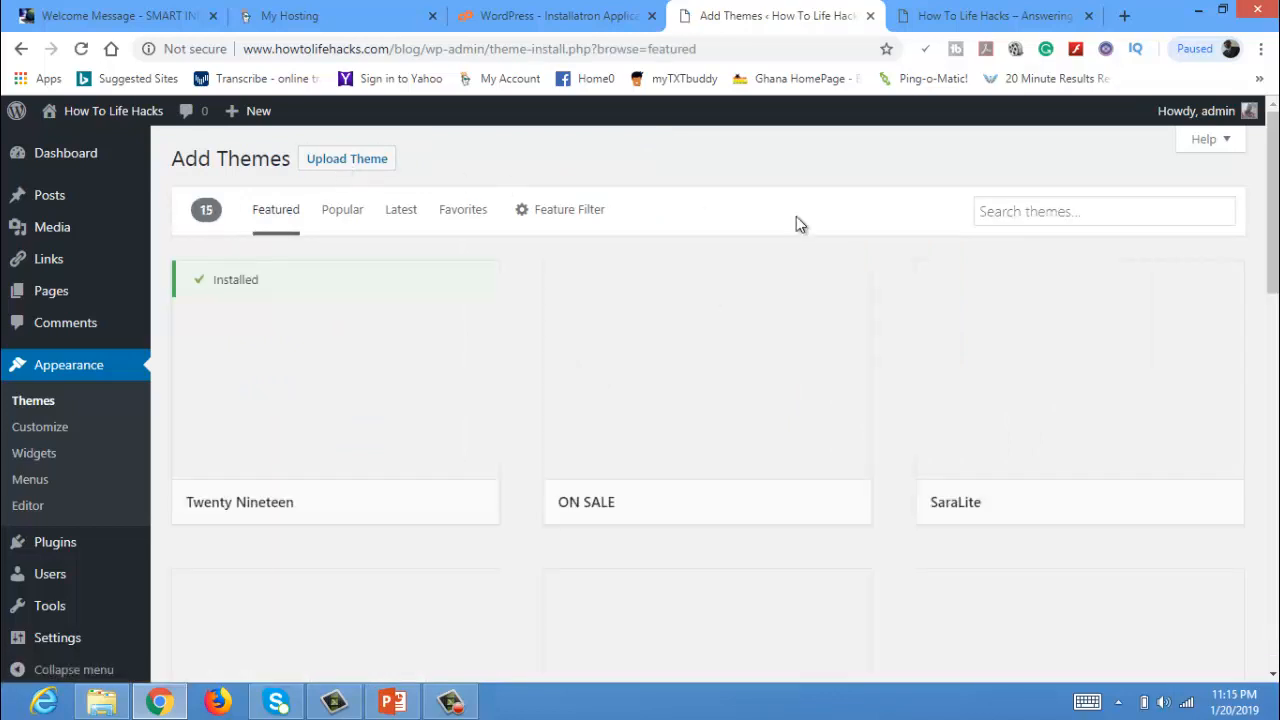
Search the theme directory for 'Astra', install it, and activate it.
click(1081, 212)
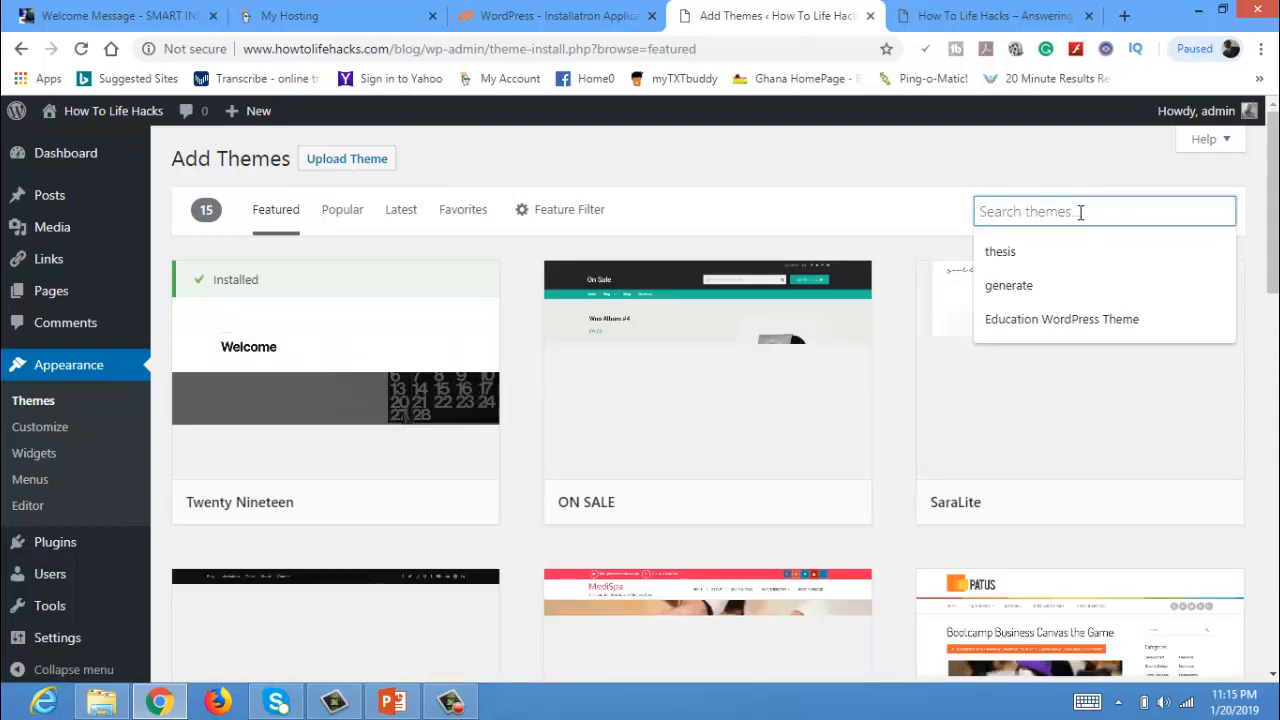
click(1081, 212)
text(Astra)
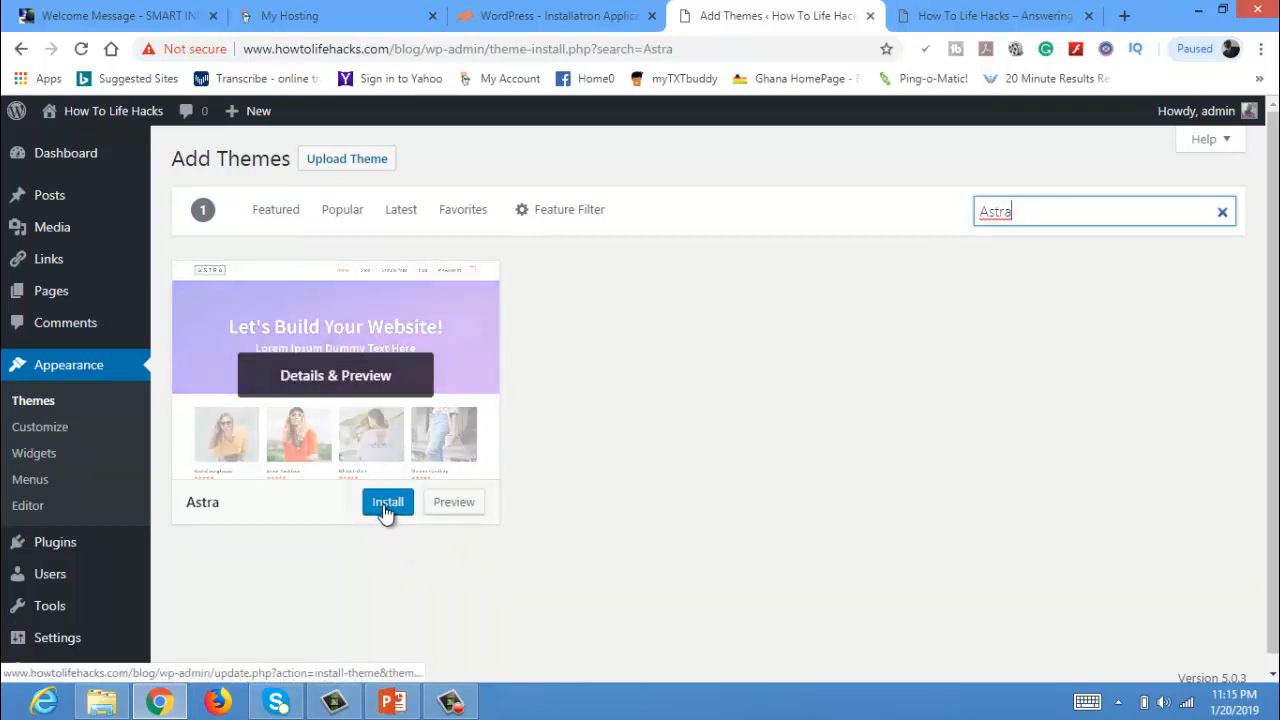
click(387, 505)
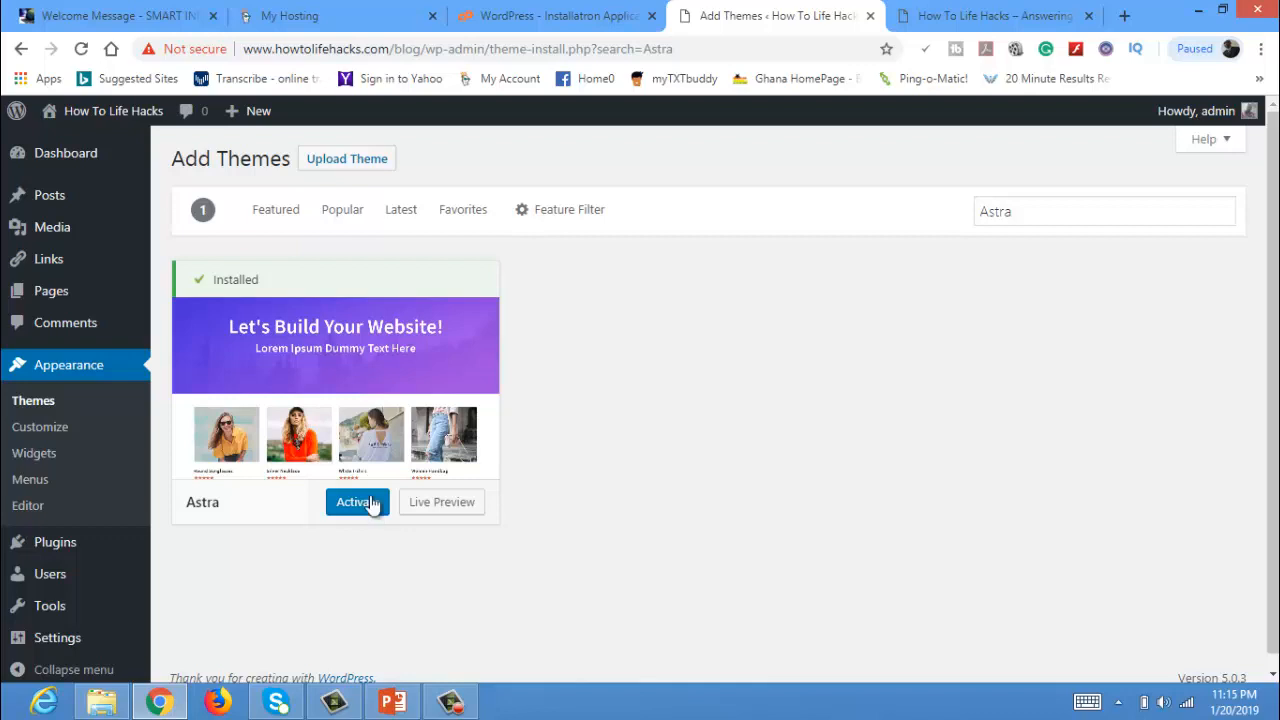
click(366, 511)
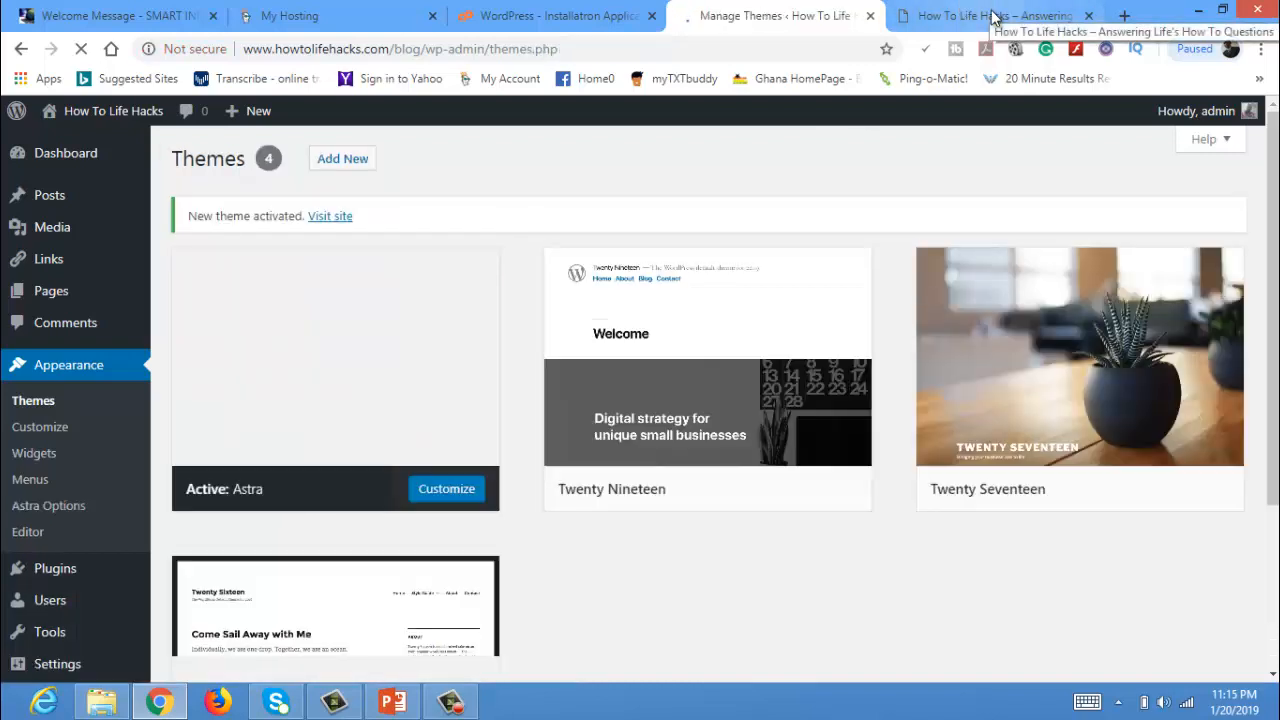
Reload the How To Life Hacks front page to see it in the Astra theme.
click(993, 17)
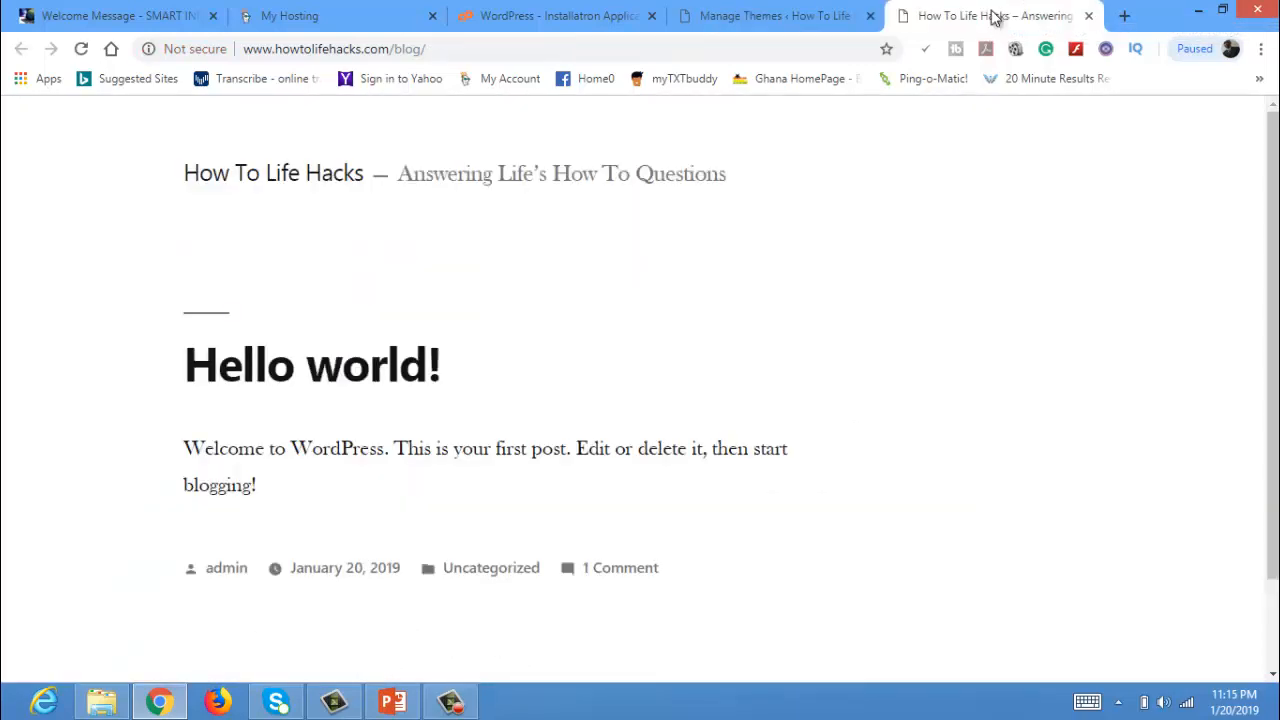
click(768, 17)
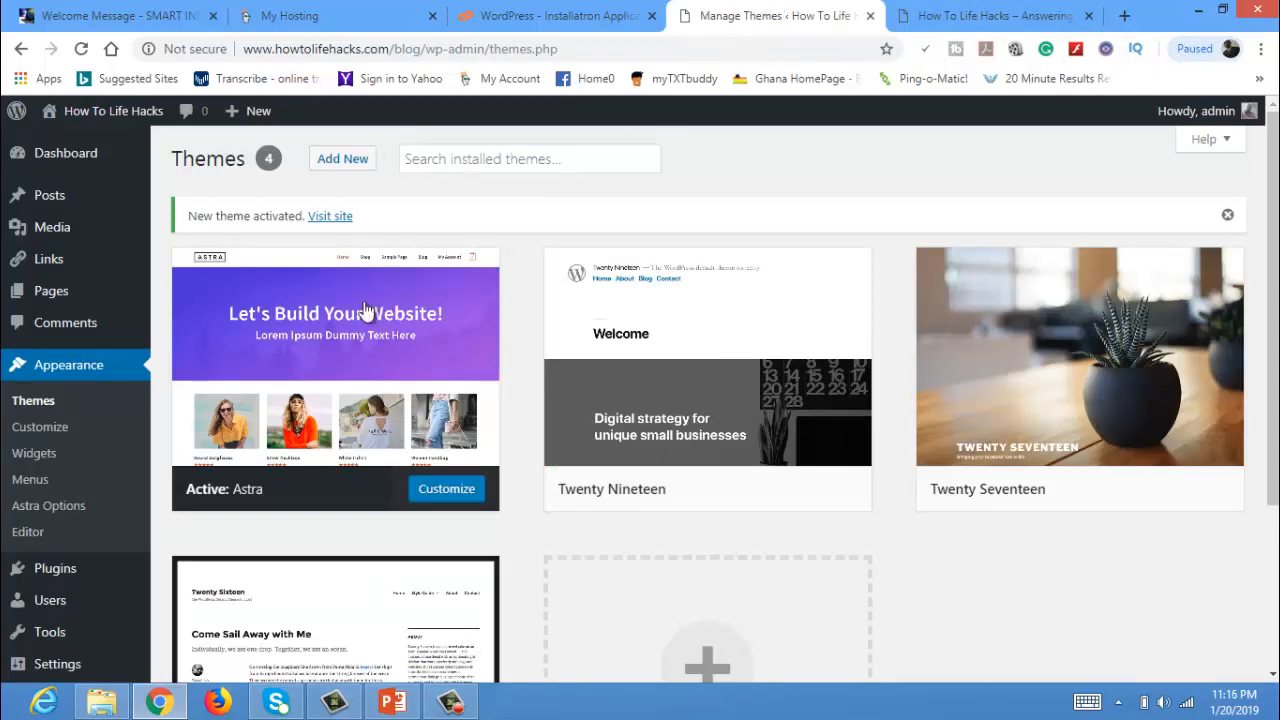
click(966, 17)
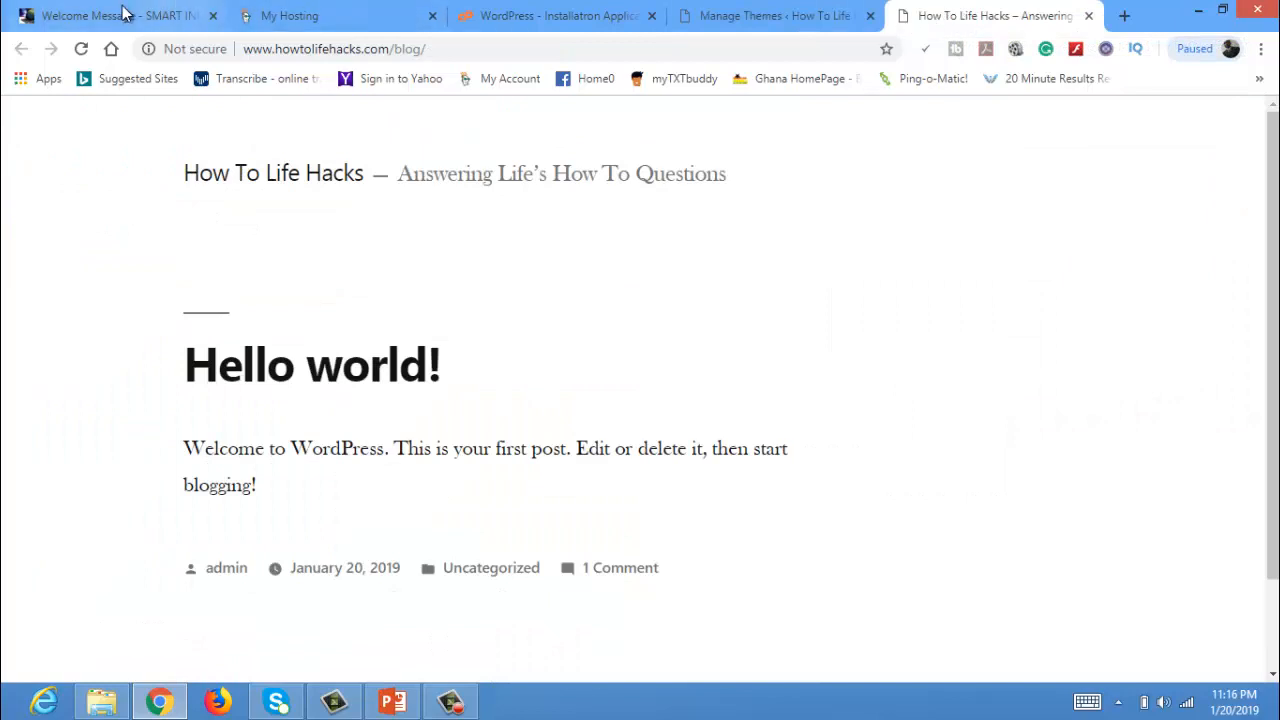
click(81, 49)
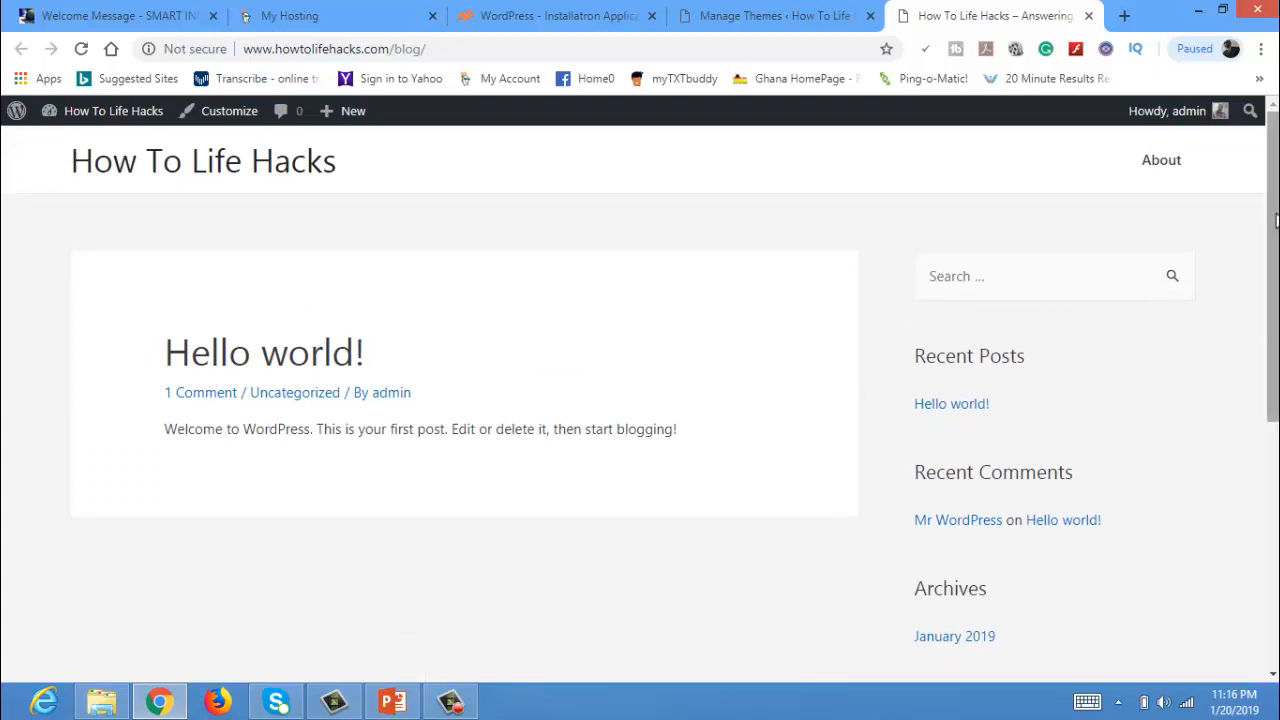
scroll(1258, 474, down, 4)
scroll(1258, 474, down, 1)
scroll(1260, 457, up, 2)
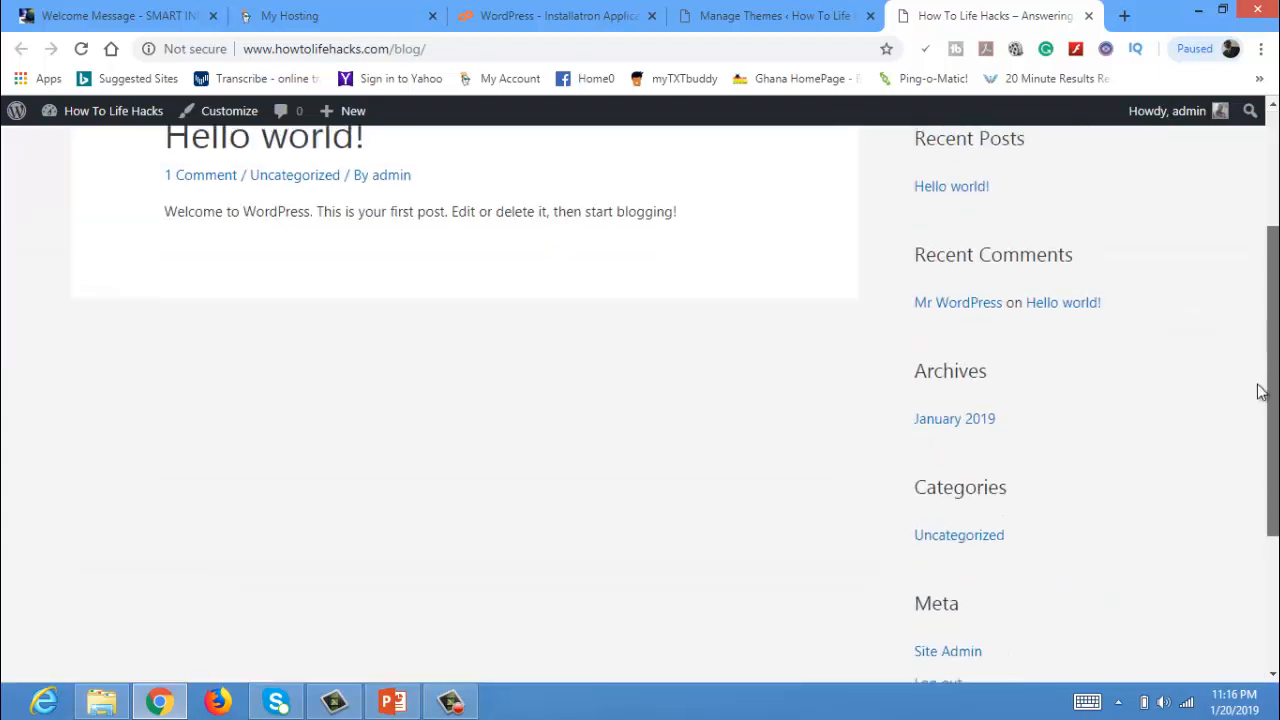
scroll(1260, 391, down, 3)
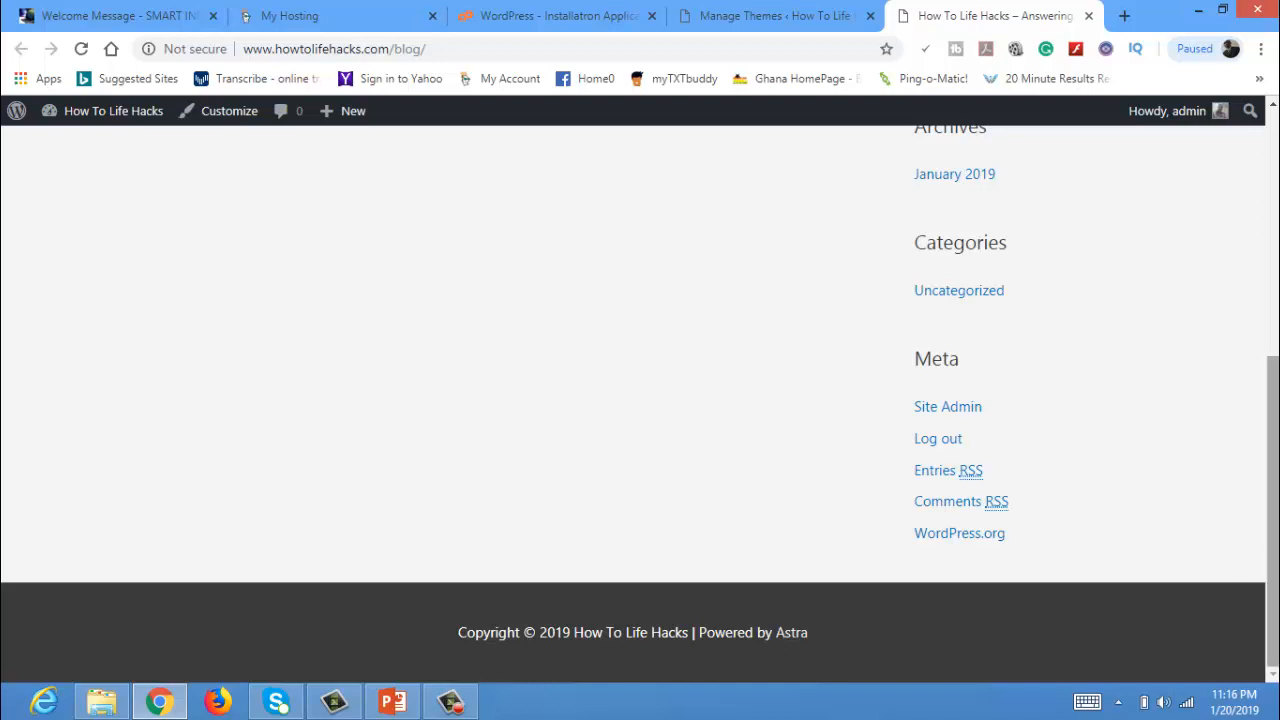
scroll(1277, 452, up, 2)
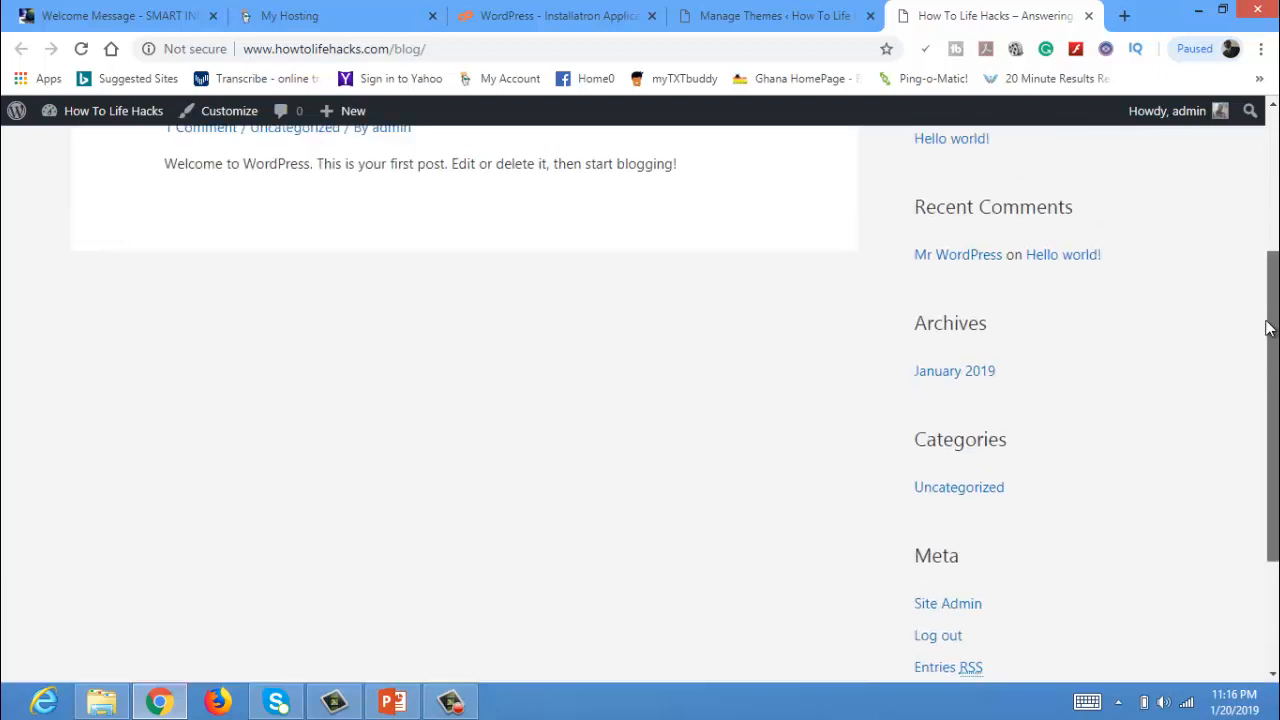
scroll(1277, 372, up, 2)
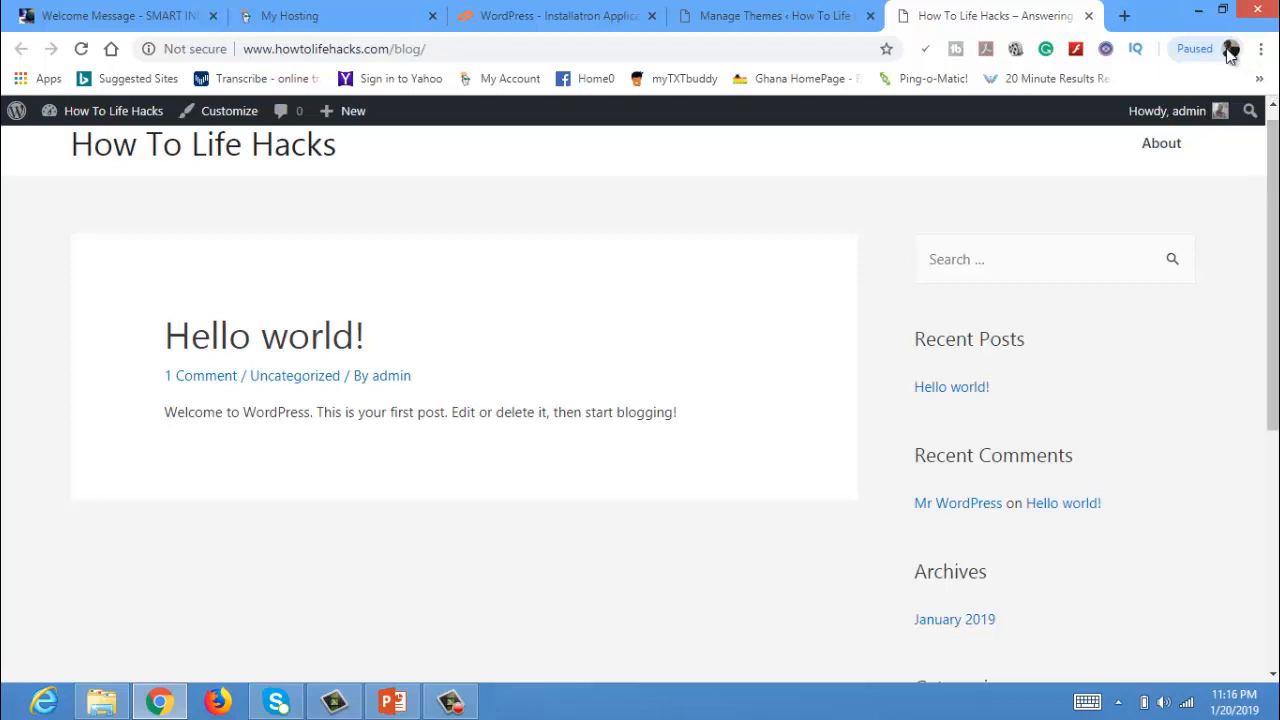
mouse_move(1165, 112)
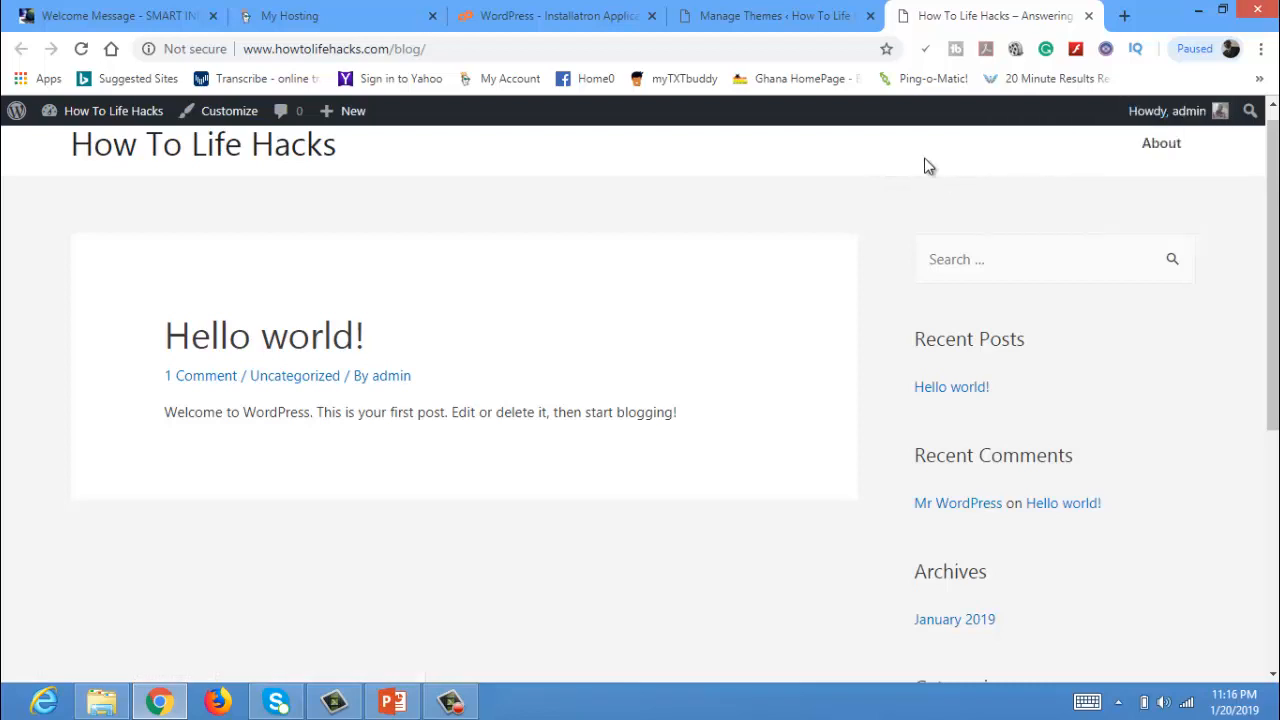